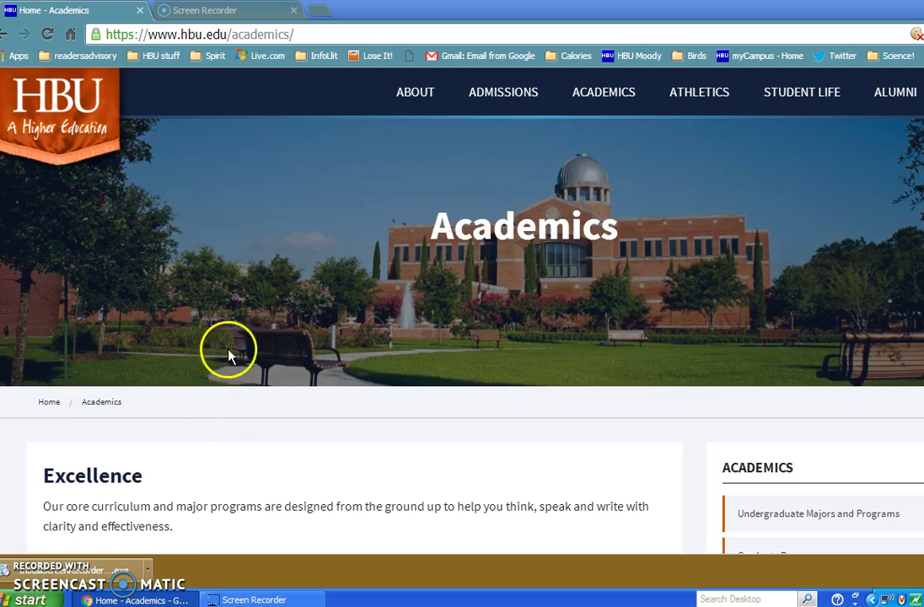
Step: Go to the Moody Library page through the Academics menu's Academic Resources list
{"action": "mouse_move", "coordinate": [649, 102]}
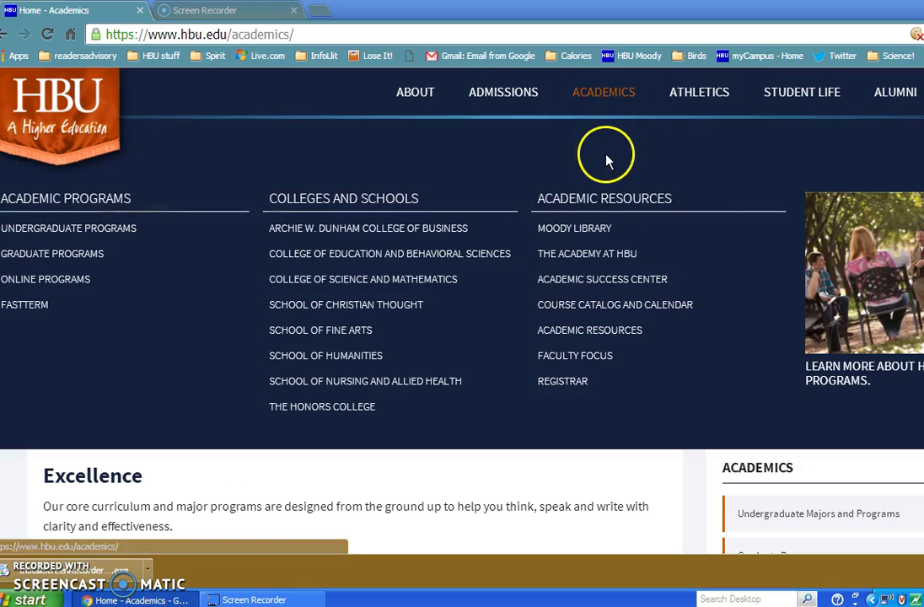
{"action": "left_click", "coordinate": [593, 227]}
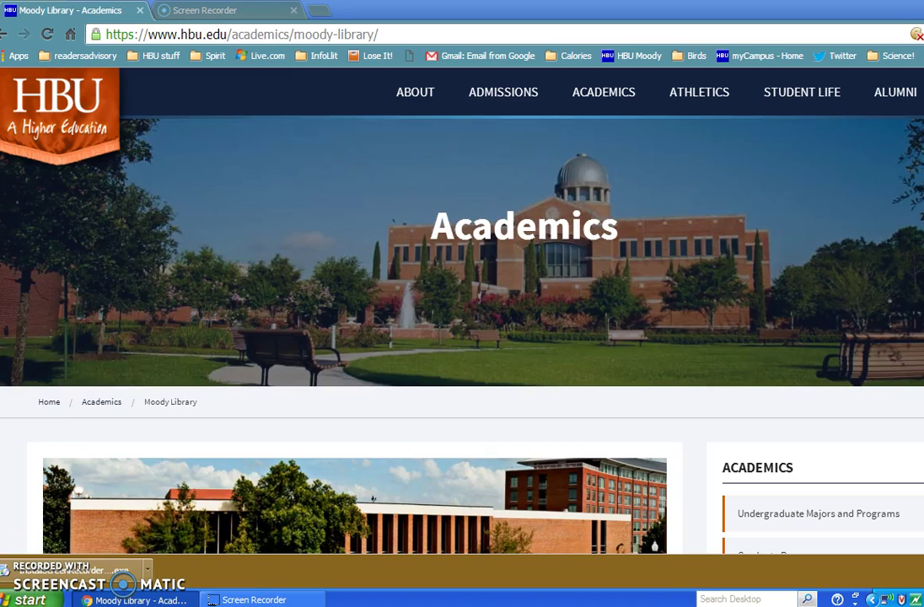
Step: Browse the Moody Library page and follow the Databases tile to the alphabetical database list
{"action": "scroll", "coordinate": [461, 312], "scroll_direction": "down", "scroll_amount": 3}
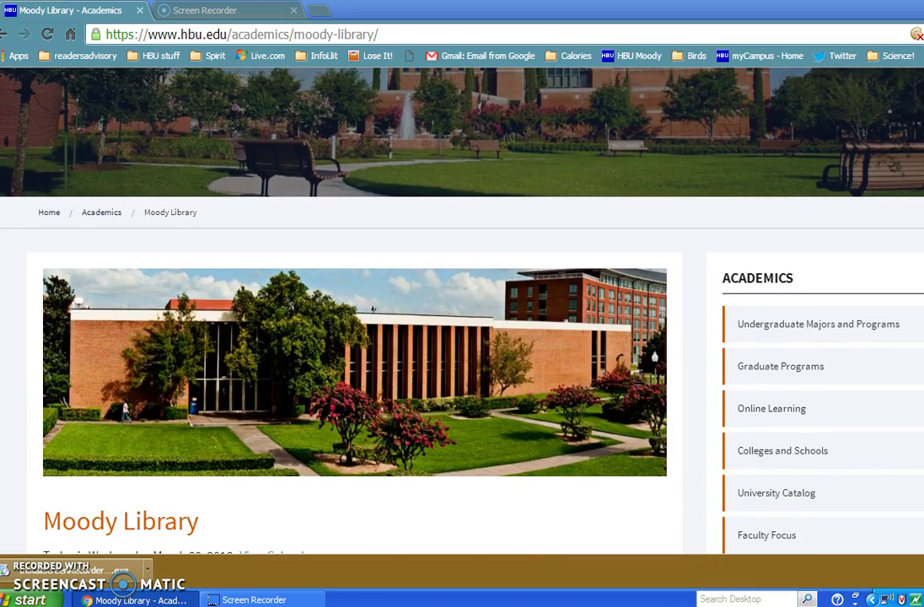
{"action": "scroll", "coordinate": [462, 312], "scroll_direction": "down", "scroll_amount": 5}
{"action": "scroll", "coordinate": [462, 312], "scroll_direction": "down", "scroll_amount": 3}
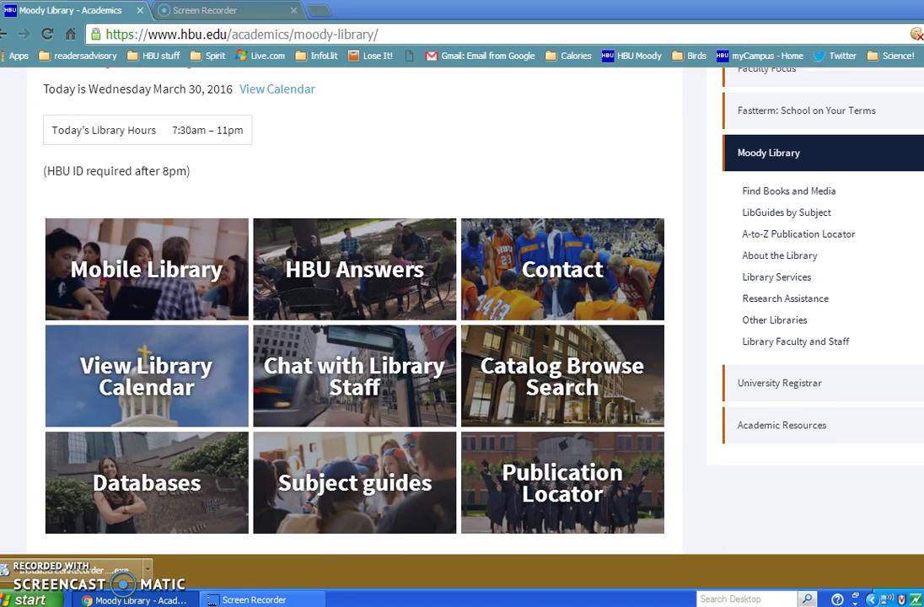
{"action": "scroll", "coordinate": [462, 312], "scroll_direction": "down", "scroll_amount": 1}
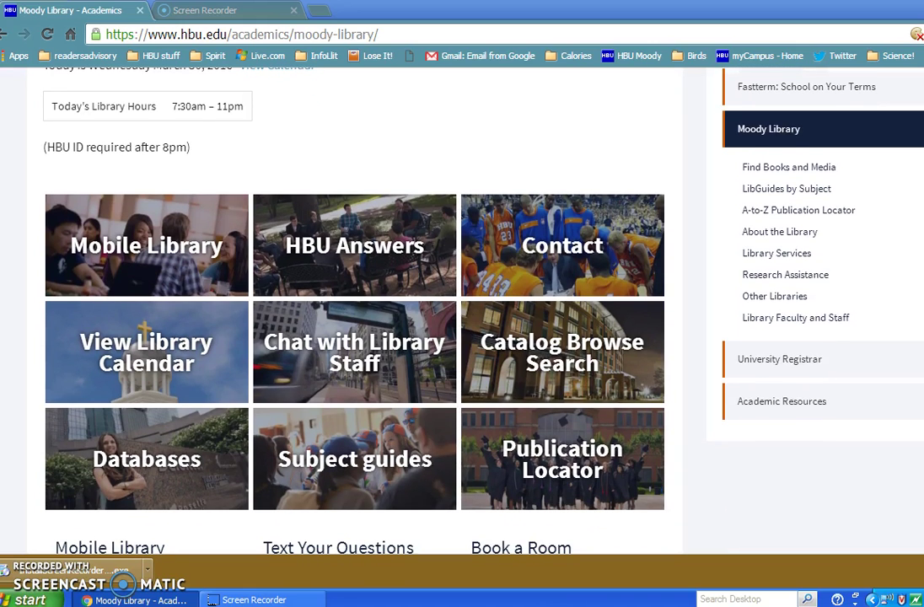
{"action": "scroll", "coordinate": [462, 312], "scroll_direction": "up", "scroll_amount": 3}
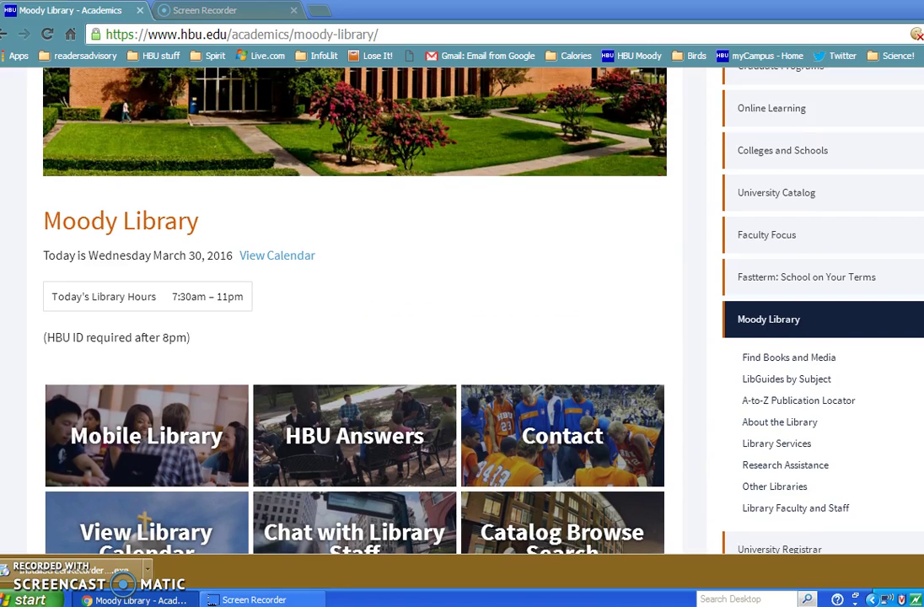
{"action": "scroll", "coordinate": [462, 312], "scroll_direction": "down", "scroll_amount": 1}
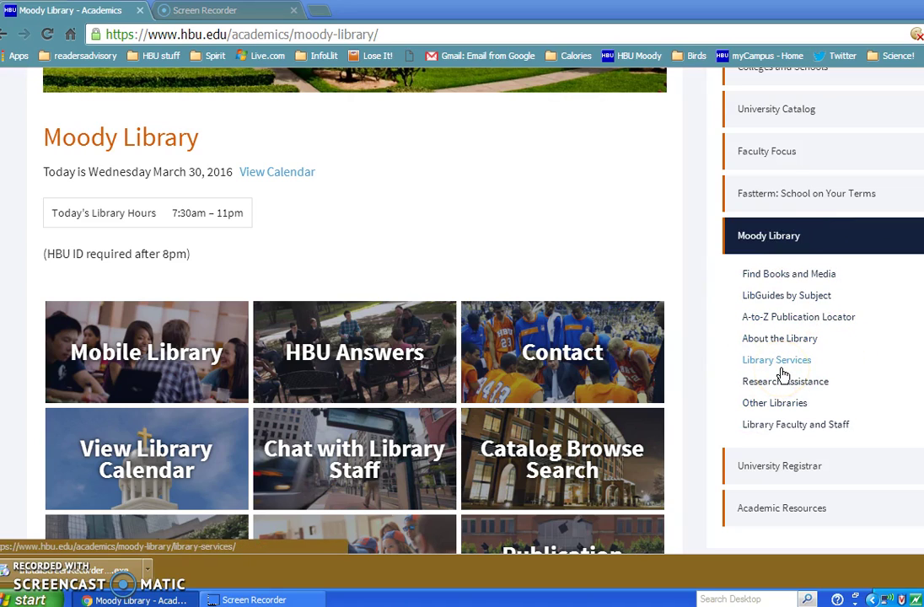
{"action": "left_click", "coordinate": [783, 374]}
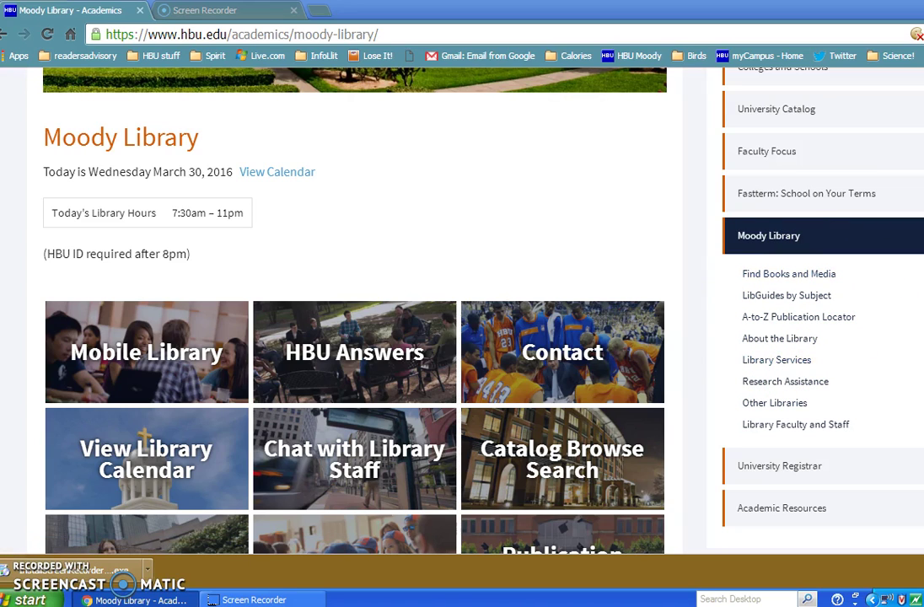
{"action": "scroll", "coordinate": [354, 312], "scroll_direction": "down", "scroll_amount": 1}
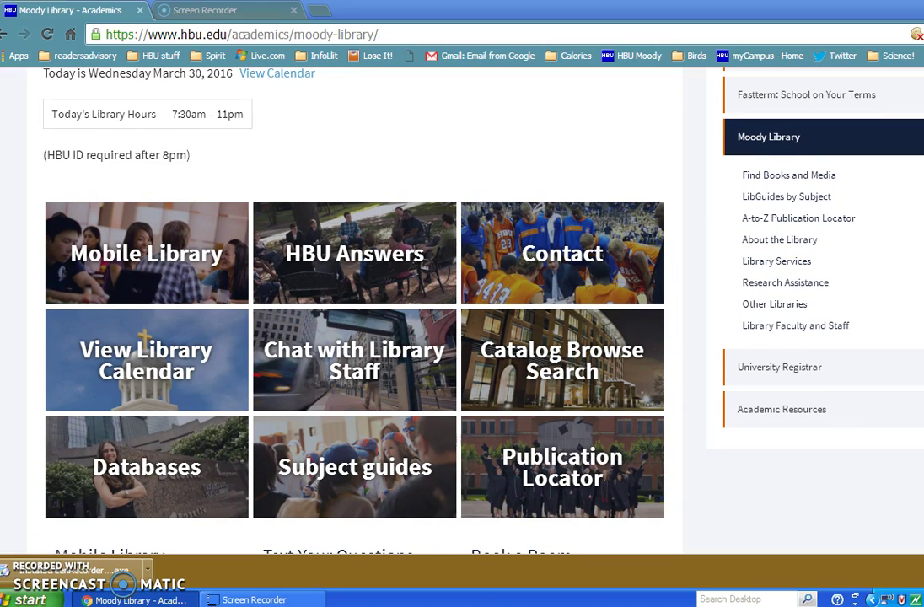
{"action": "left_click", "coordinate": [148, 477]}
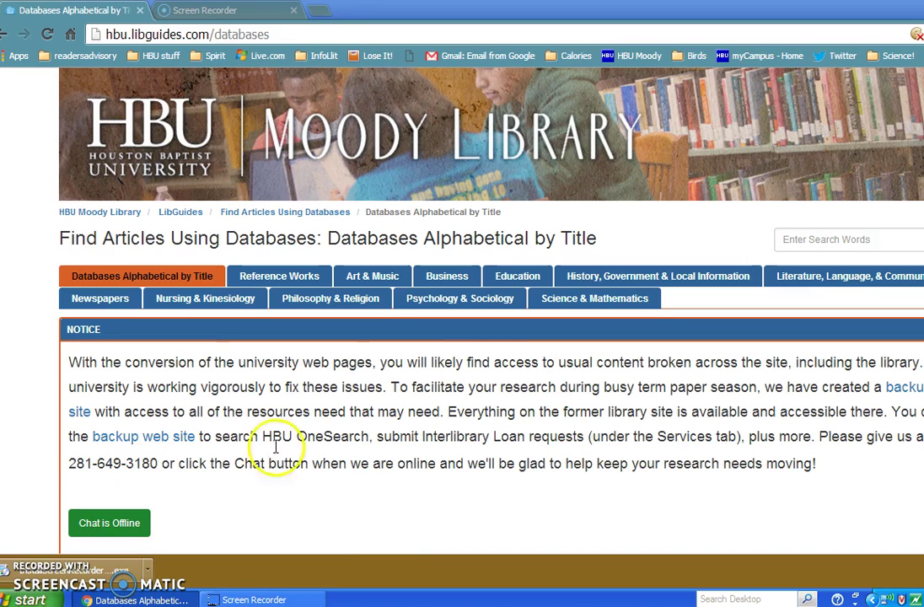
Step: Switch to the Psychology & Sociology databases and scroll down to their list
{"action": "left_click", "coordinate": [456, 308]}
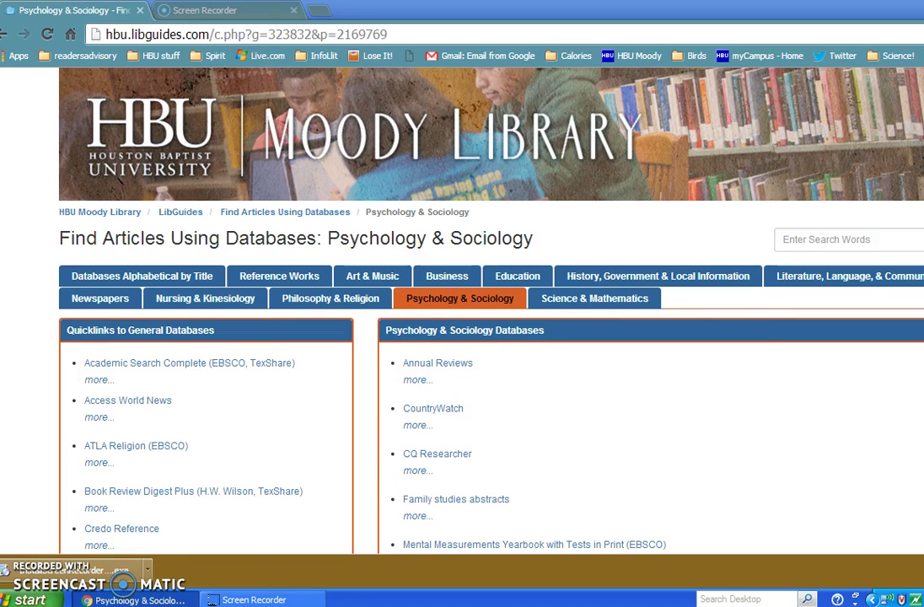
{"action": "scroll", "coordinate": [456, 308], "scroll_direction": "down", "scroll_amount": 1}
{"action": "scroll", "coordinate": [456, 309], "scroll_direction": "down", "scroll_amount": 3}
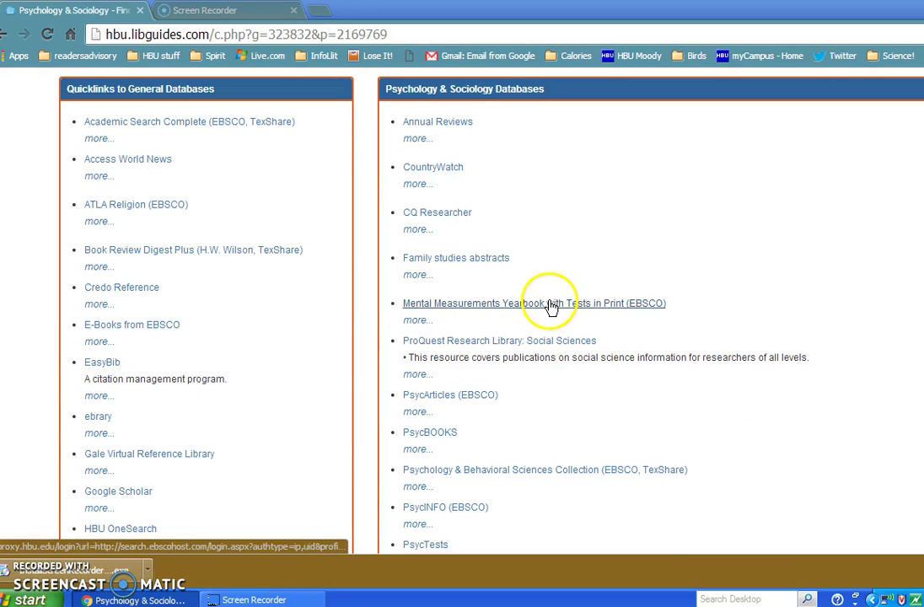
Step: Expand the Mental Measurements Yearbook with Tests in Print entry to show its 2,000+ test coverage
{"action": "left_click", "coordinate": [417, 320]}
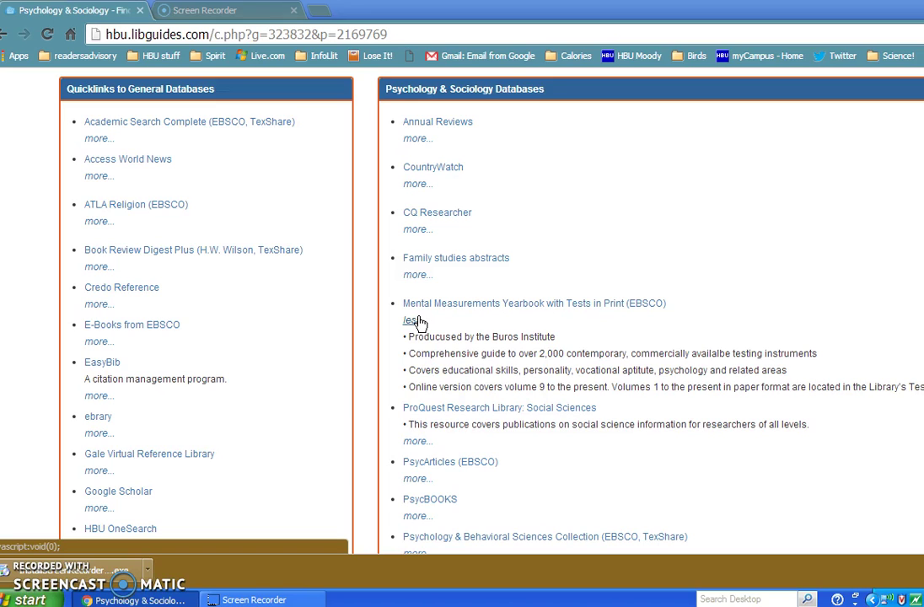
Step: Open the Mental Measurements Yearbook database and log in with the HBU username and password
{"action": "left_click", "coordinate": [431, 310]}
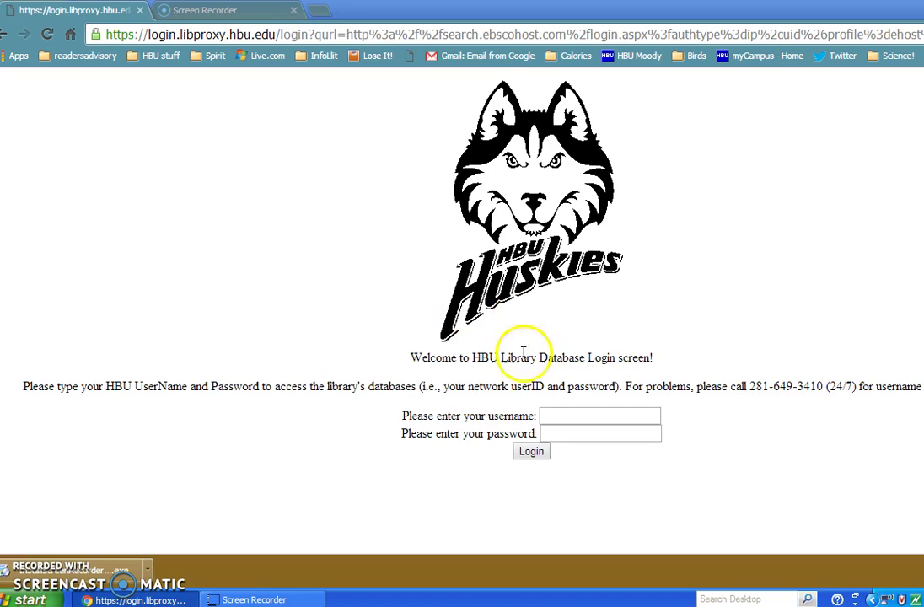
{"action": "left_click", "coordinate": [575, 417]}
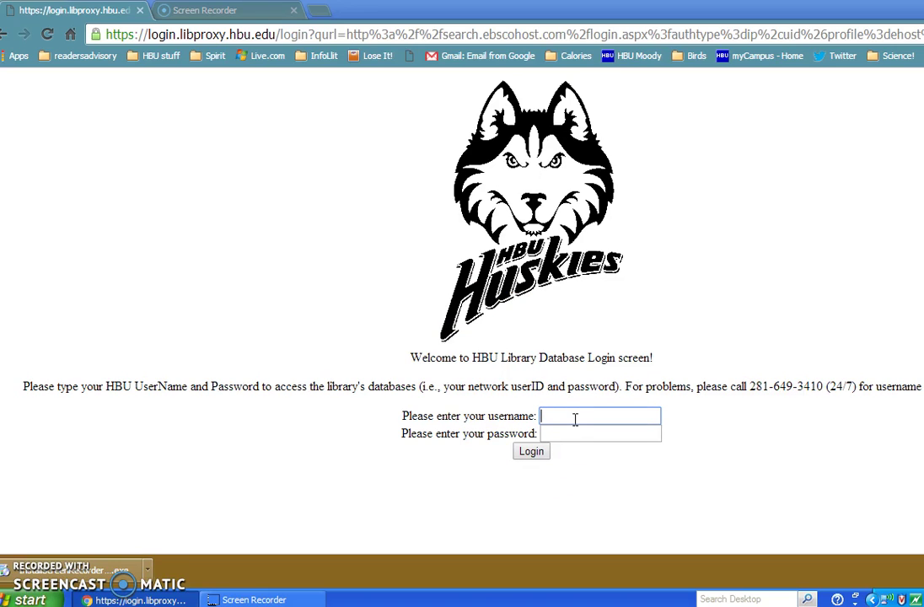
{"action": "key", "text": "Tab"}
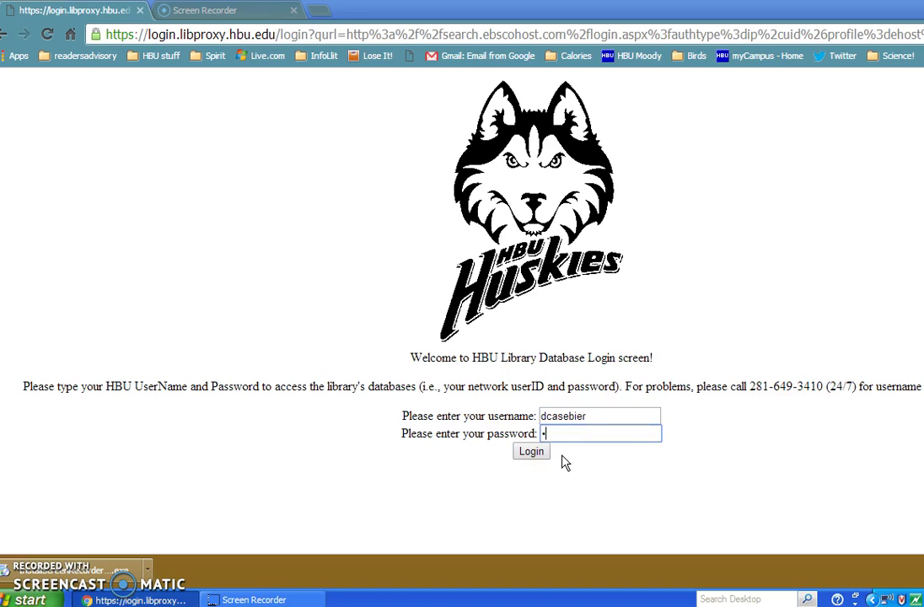
{"action": "type", "text": "••••••••"}
{"action": "key", "text": "Return"}
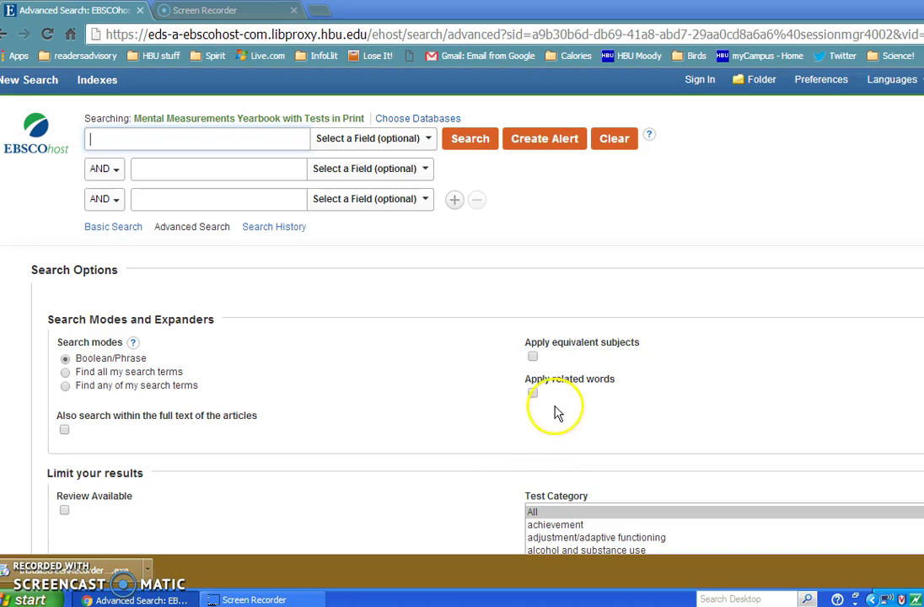
Step: Review the search field options such as All Text, Test Name and Author, then reopen the list
{"action": "left_click", "coordinate": [428, 138]}
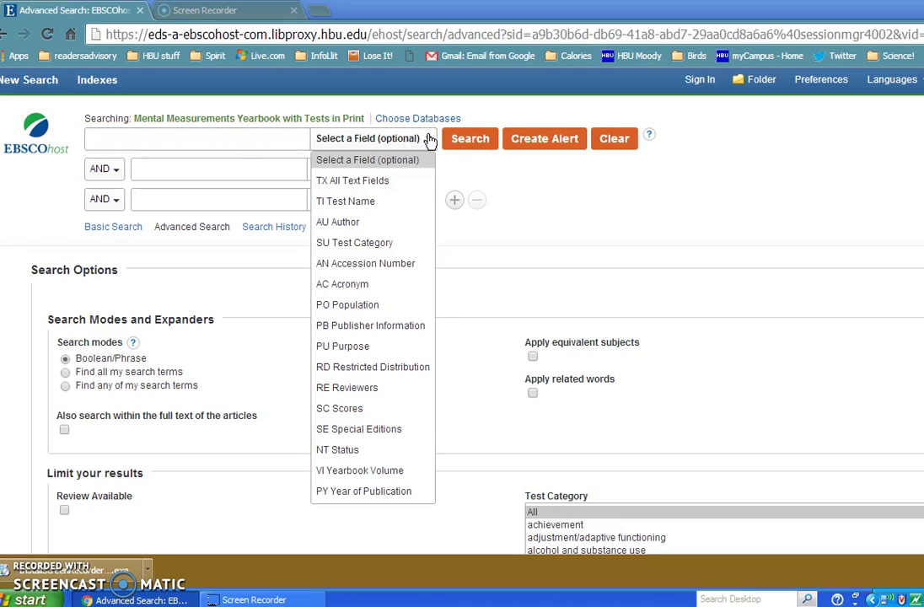
{"action": "left_click", "coordinate": [373, 186]}
{"action": "left_click_drag", "start_coordinate": [374, 186], "coordinate": [363, 200]}
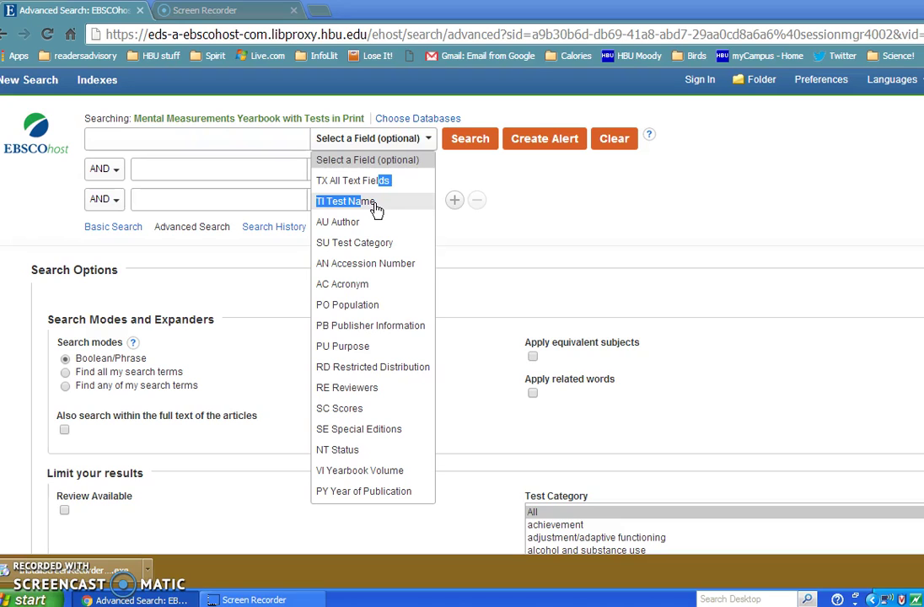
{"action": "left_click", "coordinate": [357, 226]}
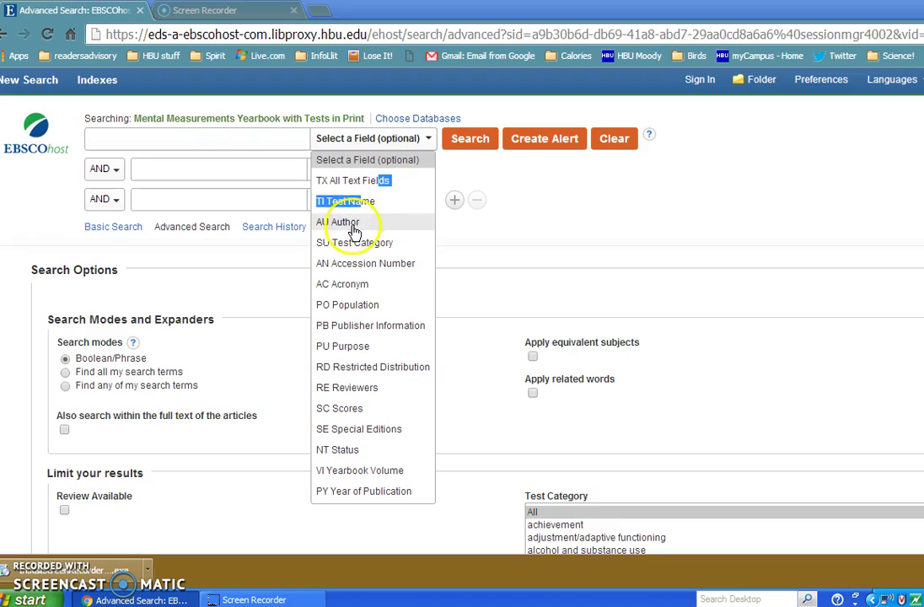
{"action": "left_click", "coordinate": [610, 185]}
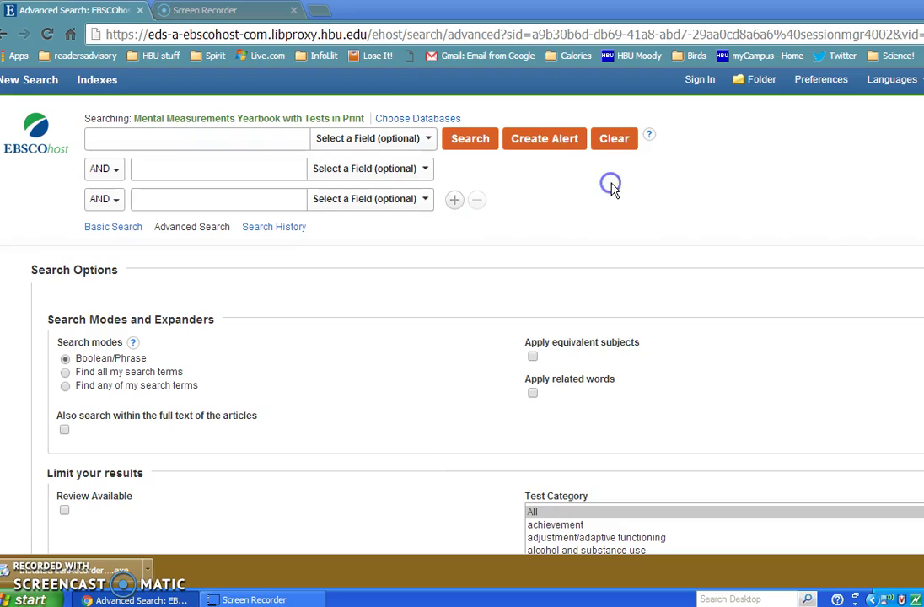
{"action": "left_click", "coordinate": [428, 140]}
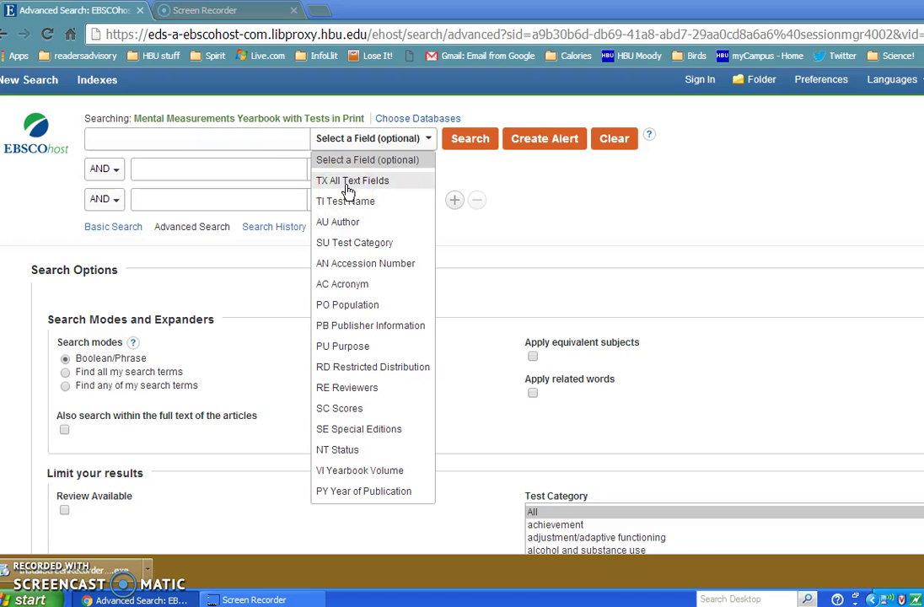
Step: Search for 'beck depression' and review the 3 results, highlighting the second result's title and authors
{"action": "left_click", "coordinate": [288, 135]}
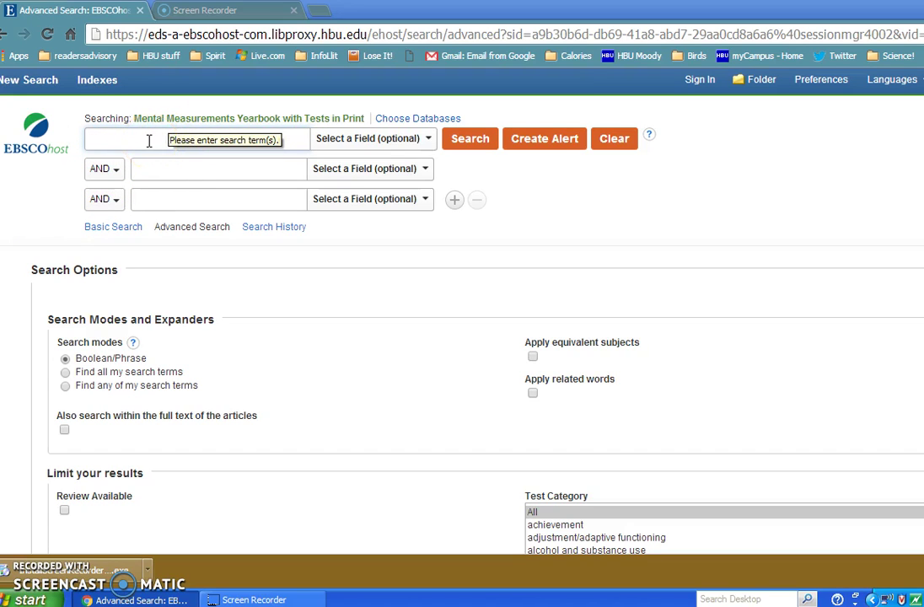
{"action": "left_click", "coordinate": [149, 141]}
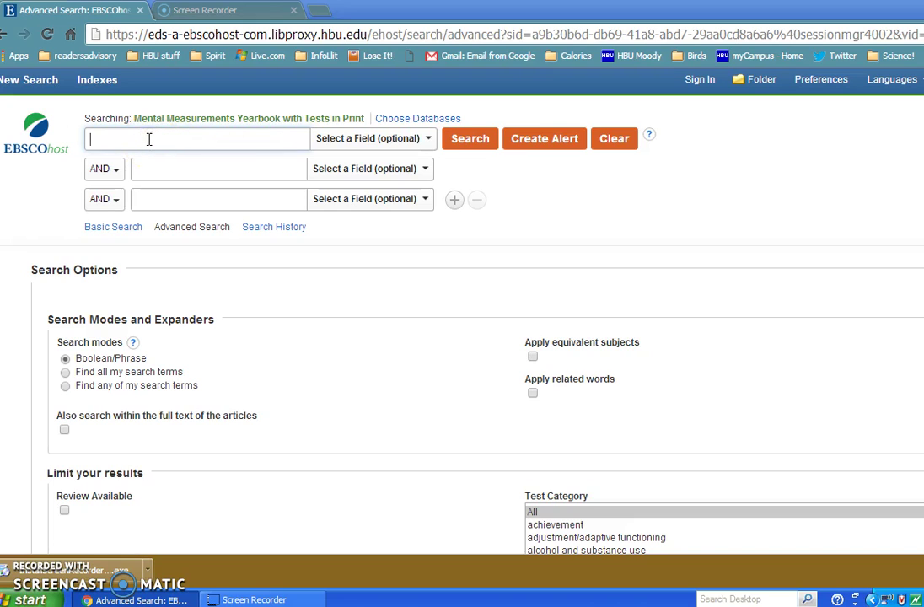
{"action": "type", "text": "beck depression"}
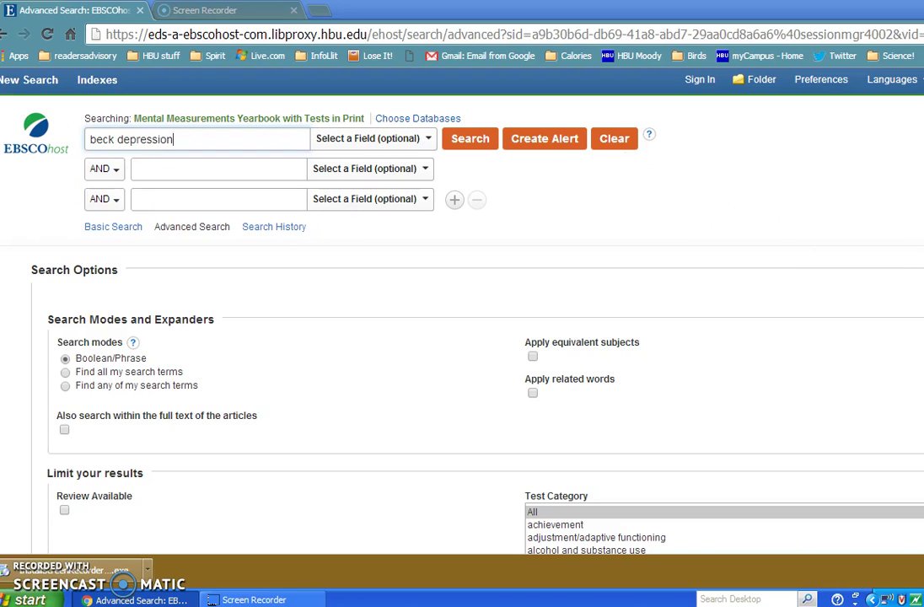
{"action": "scroll", "coordinate": [462, 321], "scroll_direction": "down", "scroll_amount": 2}
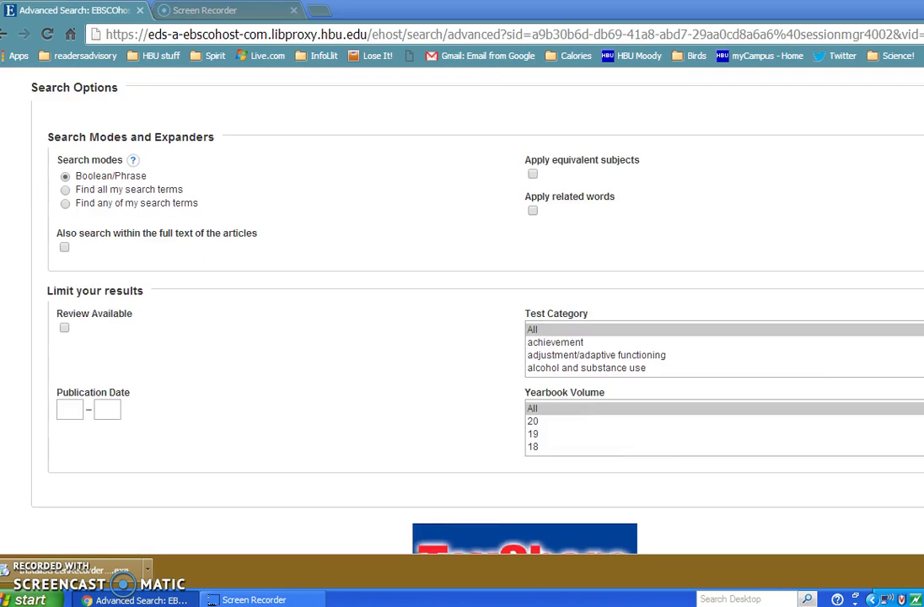
{"action": "scroll", "coordinate": [462, 320], "scroll_direction": "down", "scroll_amount": 1}
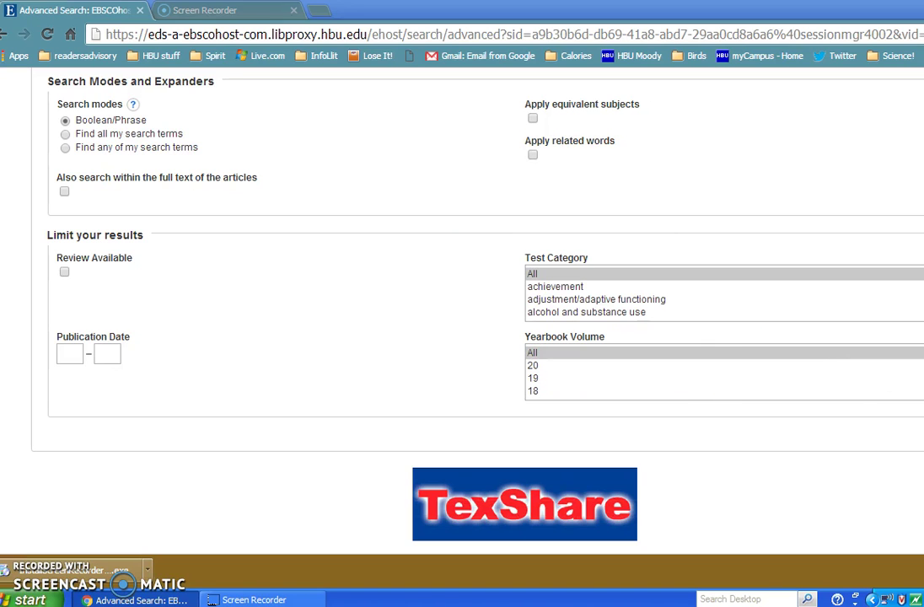
{"action": "scroll", "coordinate": [462, 312], "scroll_direction": "up", "scroll_amount": 3}
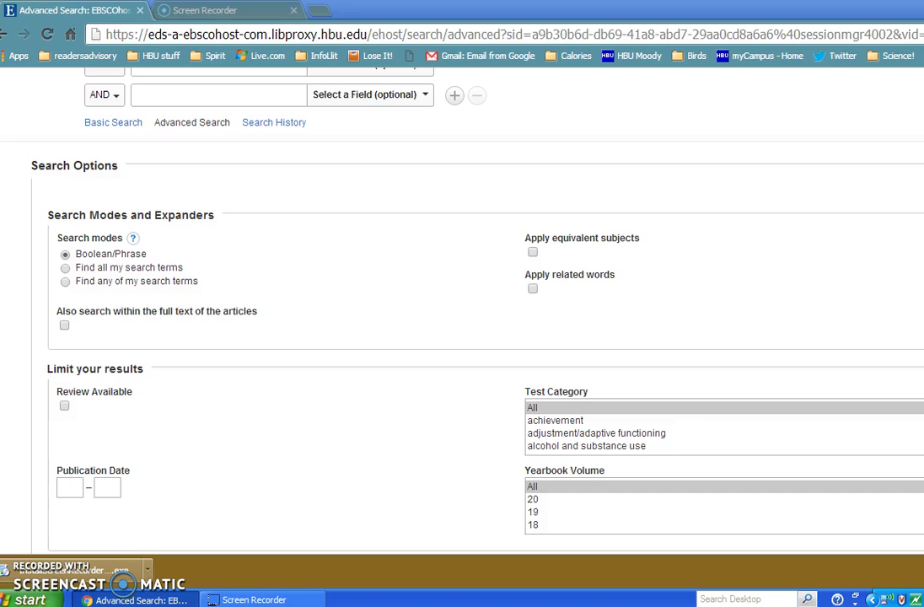
{"action": "scroll", "coordinate": [462, 312], "scroll_direction": "up", "scroll_amount": 2}
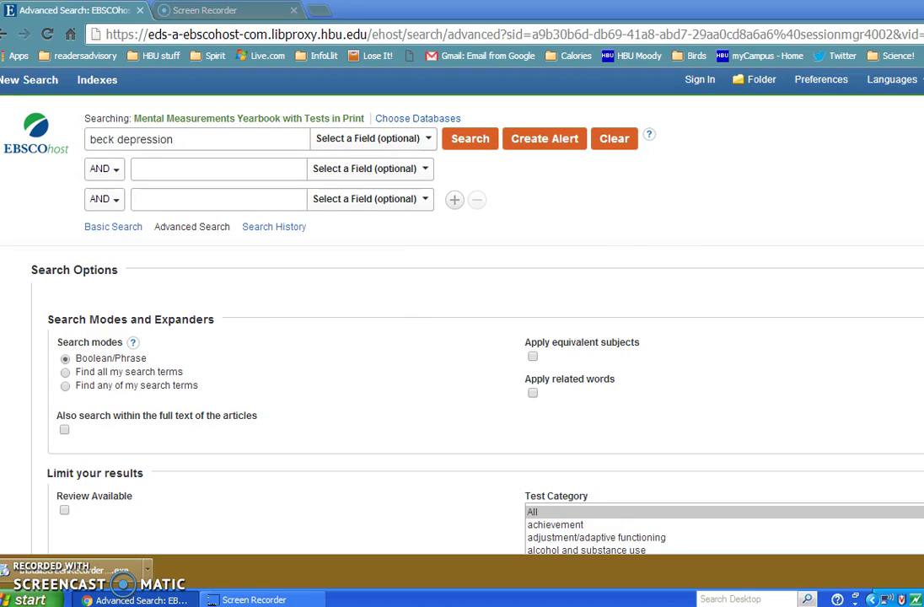
{"action": "left_click", "coordinate": [456, 138]}
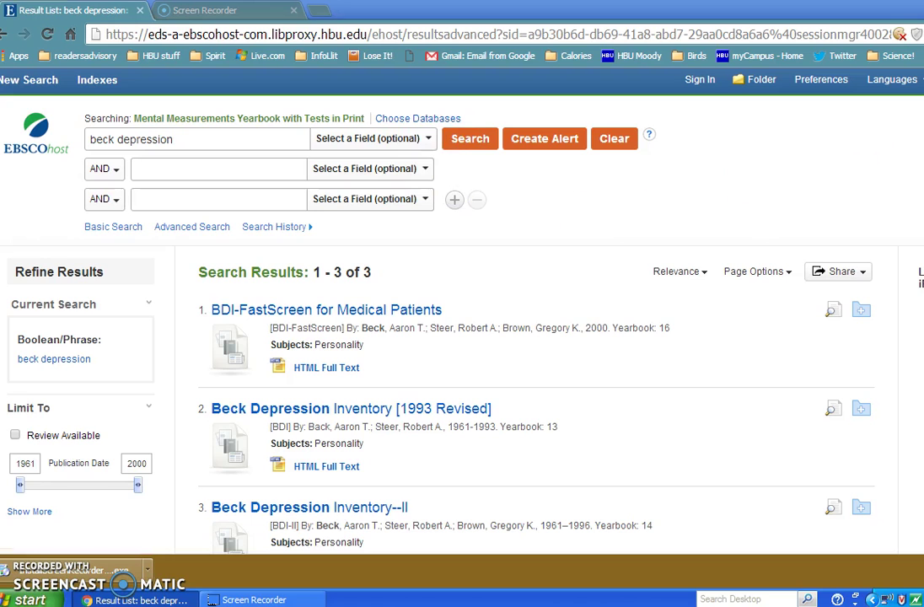
{"action": "scroll", "coordinate": [462, 303], "scroll_direction": "down", "scroll_amount": 2}
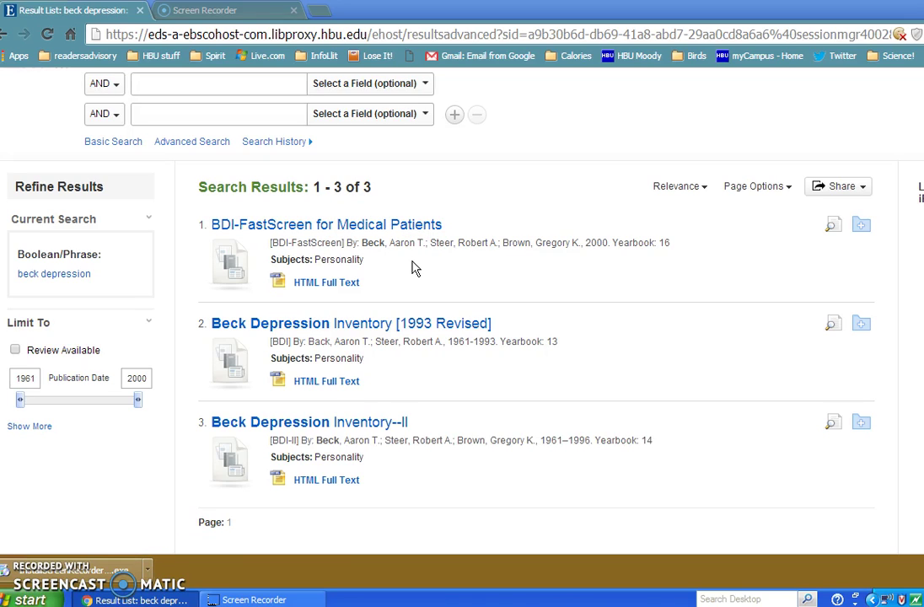
{"action": "left_click_drag", "start_coordinate": [413, 268], "coordinate": [334, 356]}
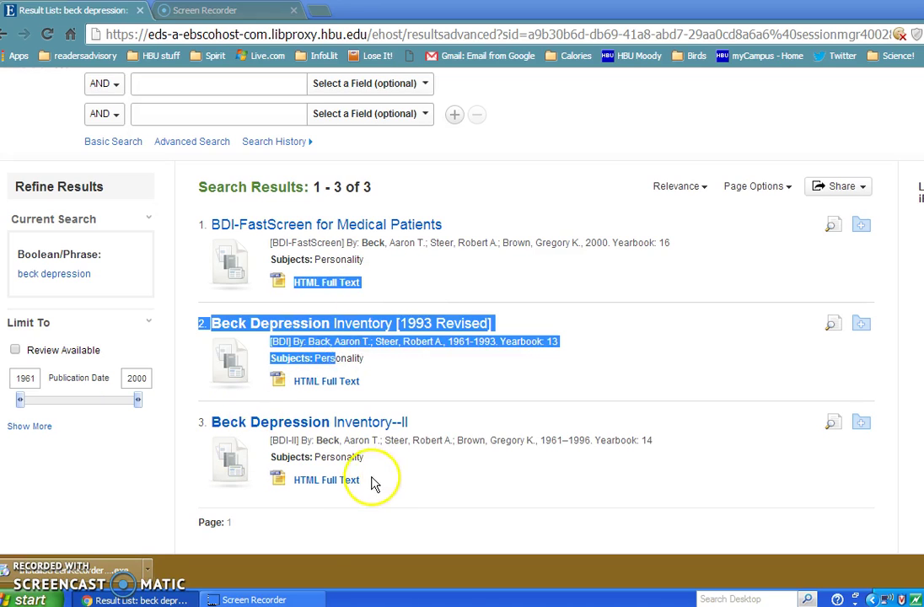
Step: Open the HTML full-text review of Beck Depression Inventory--II and scroll through it
{"action": "left_click", "coordinate": [329, 481]}
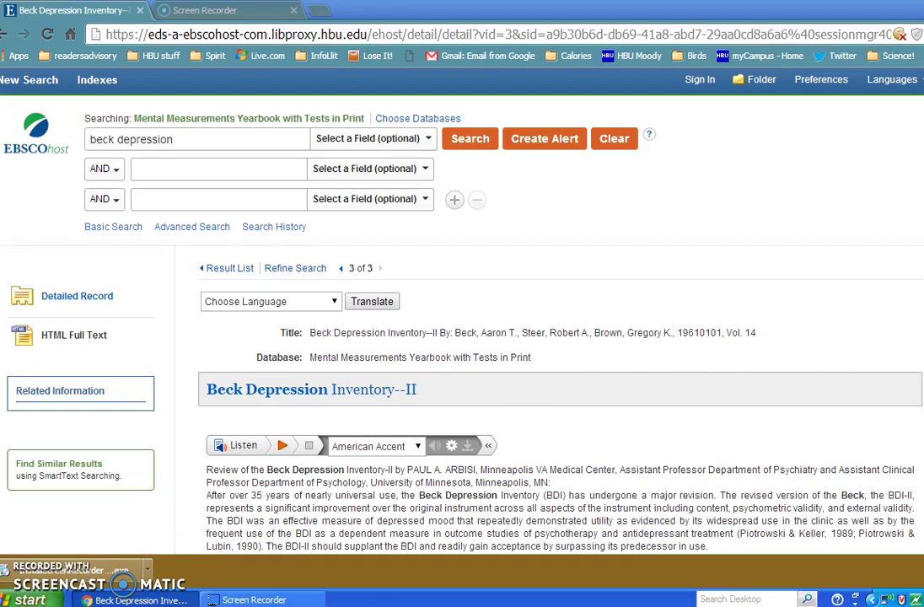
{"action": "scroll", "coordinate": [556, 337], "scroll_direction": "down", "scroll_amount": 5}
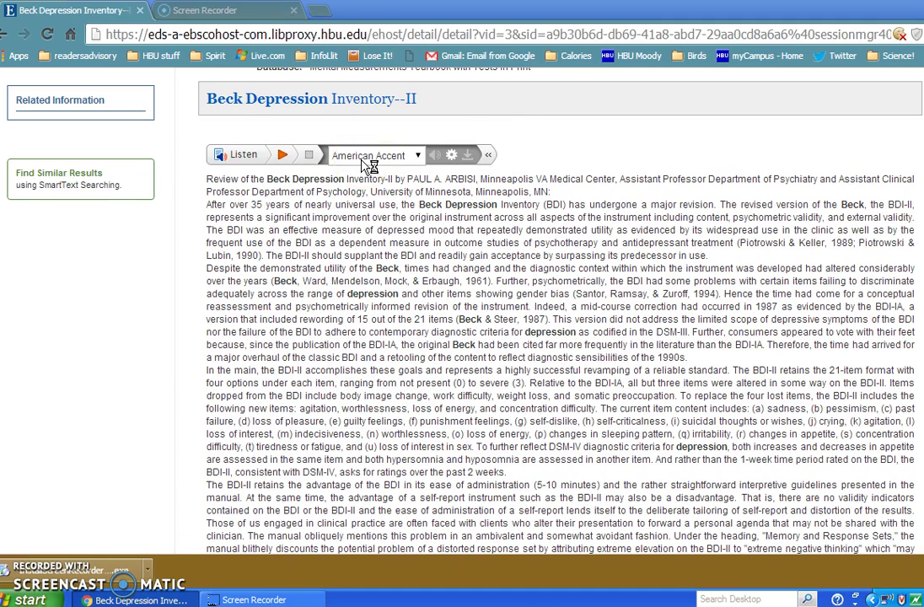
{"action": "left_click", "coordinate": [461, 130]}
{"action": "scroll", "coordinate": [560, 337], "scroll_direction": "down", "scroll_amount": 1}
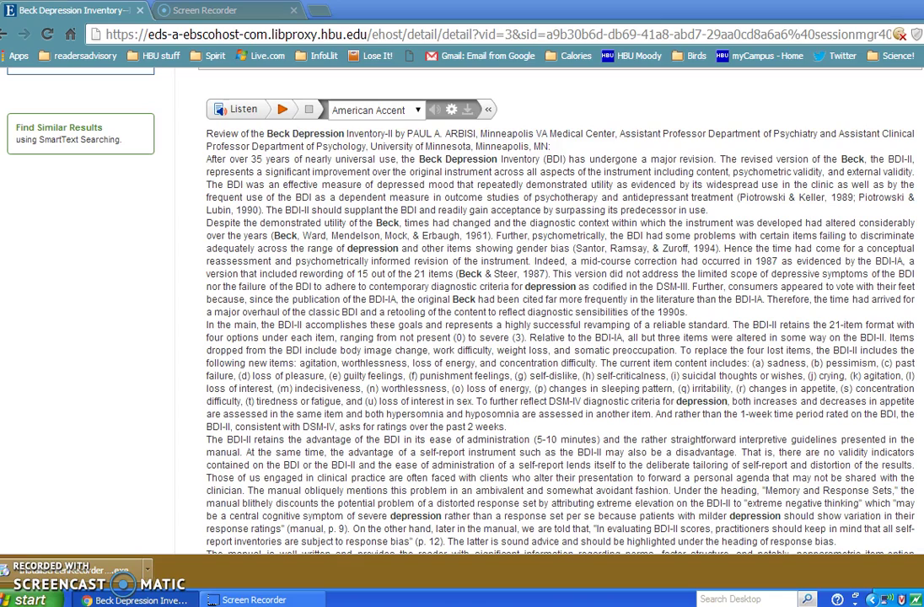
{"action": "scroll", "coordinate": [560, 312], "scroll_direction": "down", "scroll_amount": 15}
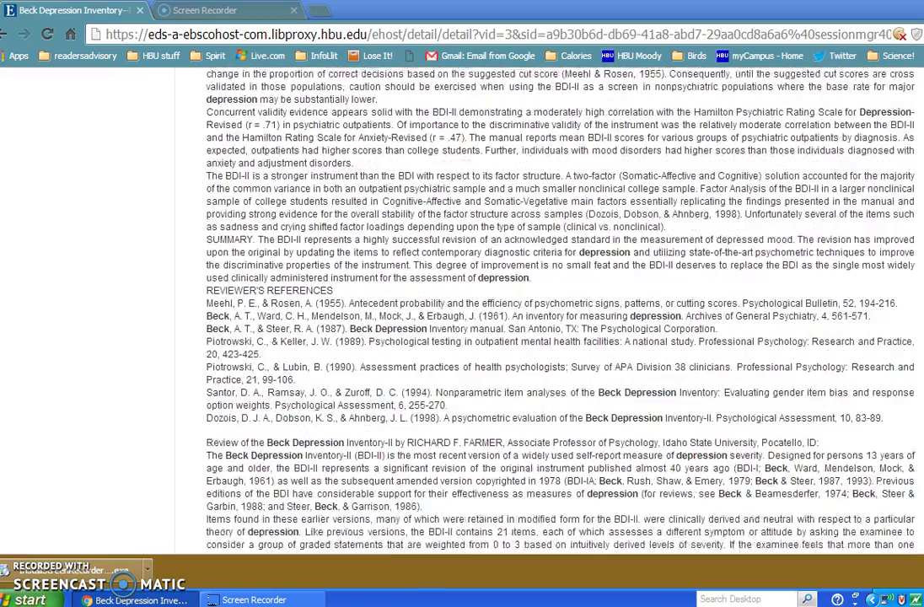
{"action": "scroll", "coordinate": [560, 312], "scroll_direction": "down", "scroll_amount": 8}
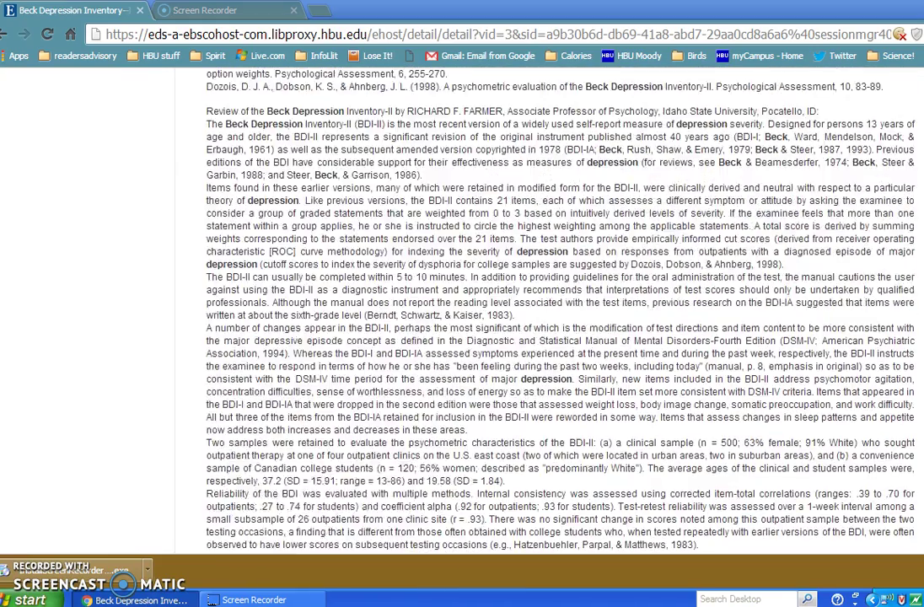
{"action": "scroll", "coordinate": [560, 312], "scroll_direction": "up", "scroll_amount": 1}
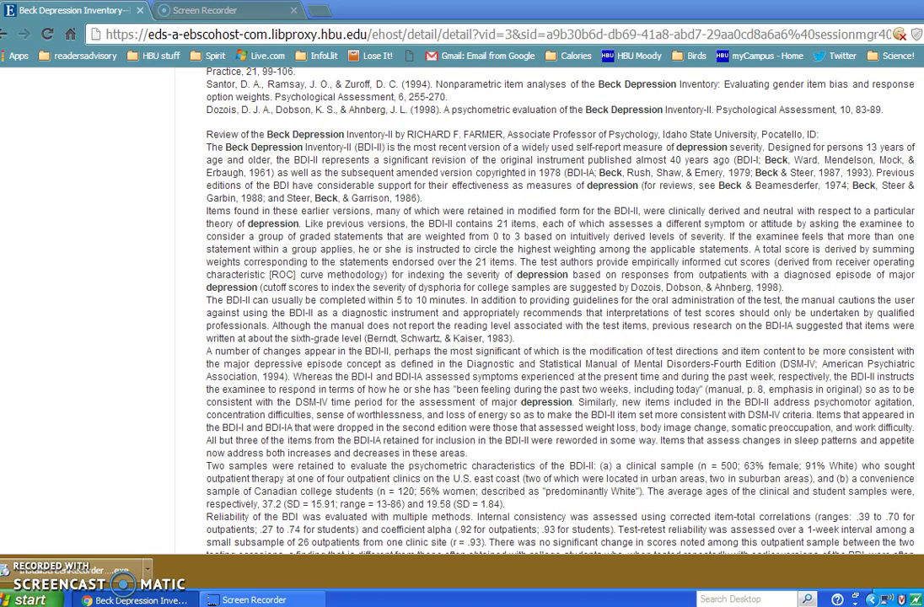
Step: Read down to the second review, highlight a phrase, and scroll back toward the top
{"action": "scroll", "coordinate": [556, 311], "scroll_direction": "down", "scroll_amount": 5}
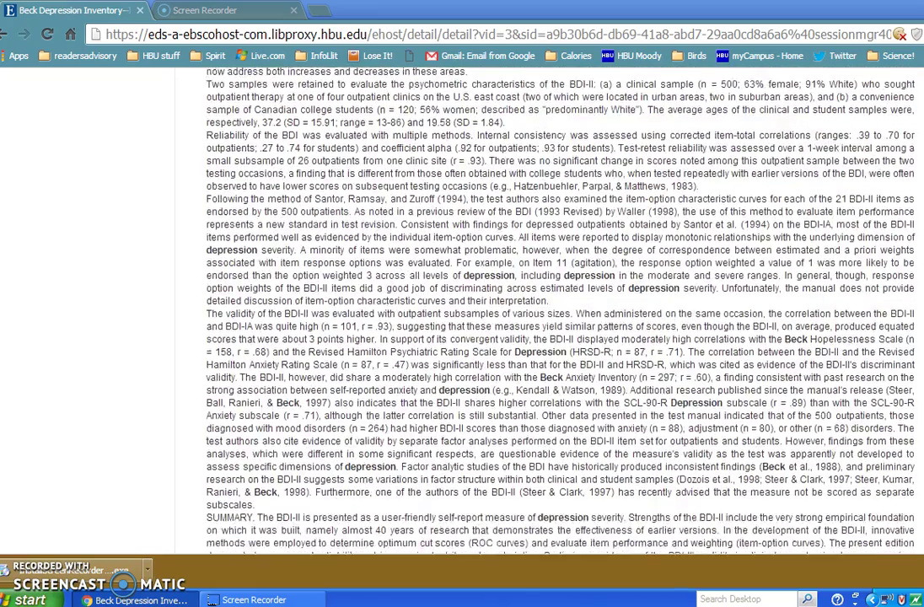
{"action": "scroll", "coordinate": [560, 312], "scroll_direction": "down", "scroll_amount": 1}
{"action": "scroll", "coordinate": [559, 311], "scroll_direction": "up", "scroll_amount": 2}
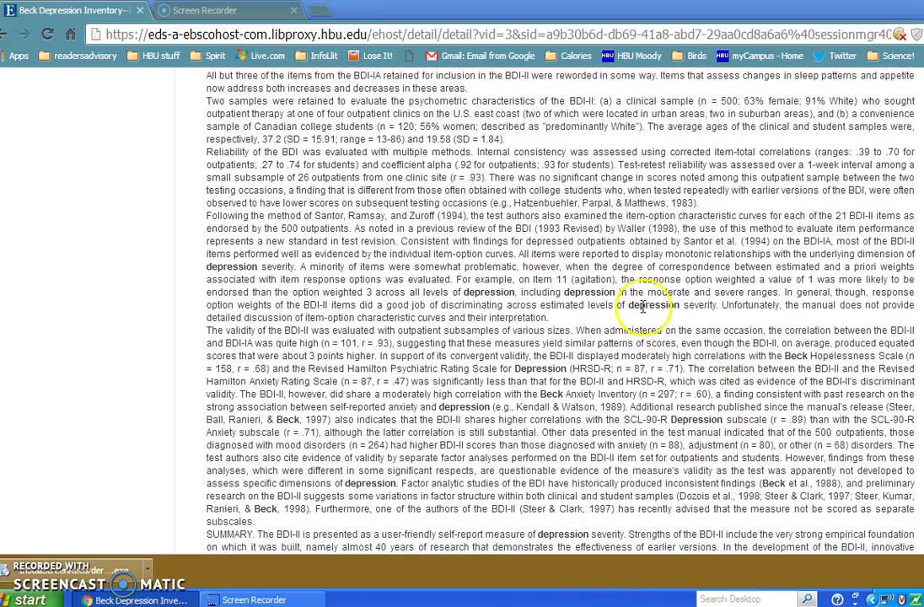
{"action": "left_click_drag", "start_coordinate": [642, 306], "coordinate": [839, 304]}
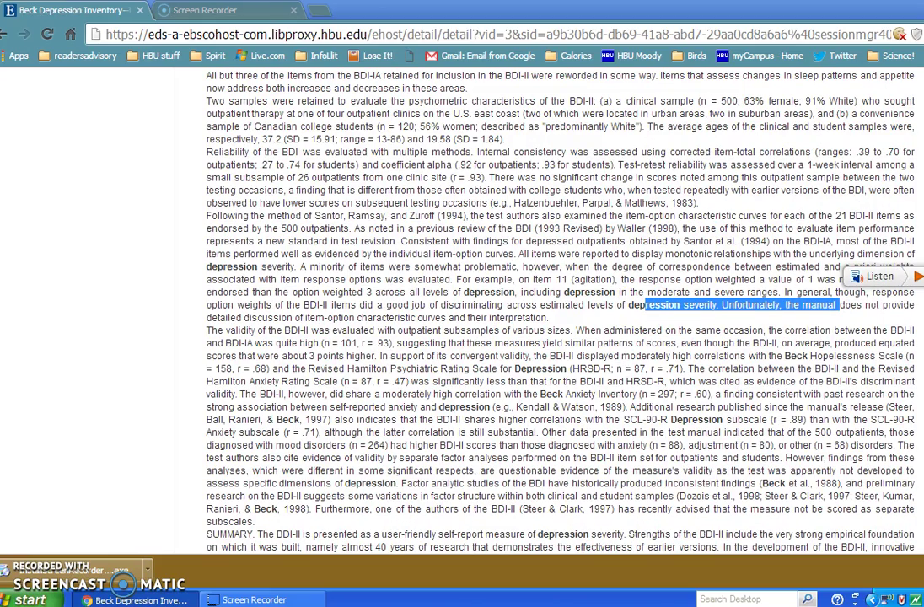
{"action": "scroll", "coordinate": [559, 311], "scroll_direction": "up", "scroll_amount": 2}
{"action": "scroll", "coordinate": [559, 311], "scroll_direction": "up", "scroll_amount": 10}
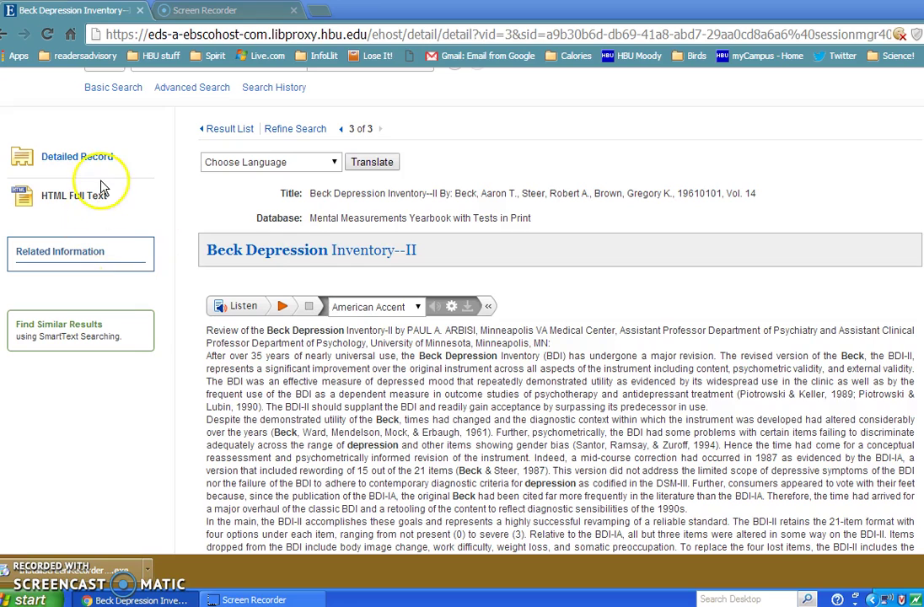
Step: Open the Detailed Record for Beck Depression Inventory--II and look over the publisher's address
{"action": "left_click", "coordinate": [102, 158]}
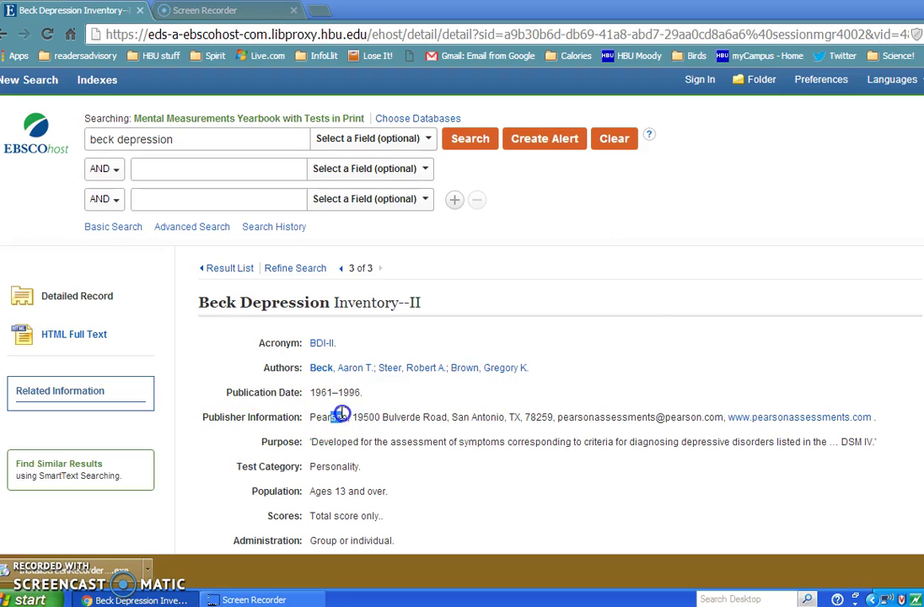
{"action": "left_click_drag", "start_coordinate": [331, 416], "coordinate": [436, 417]}
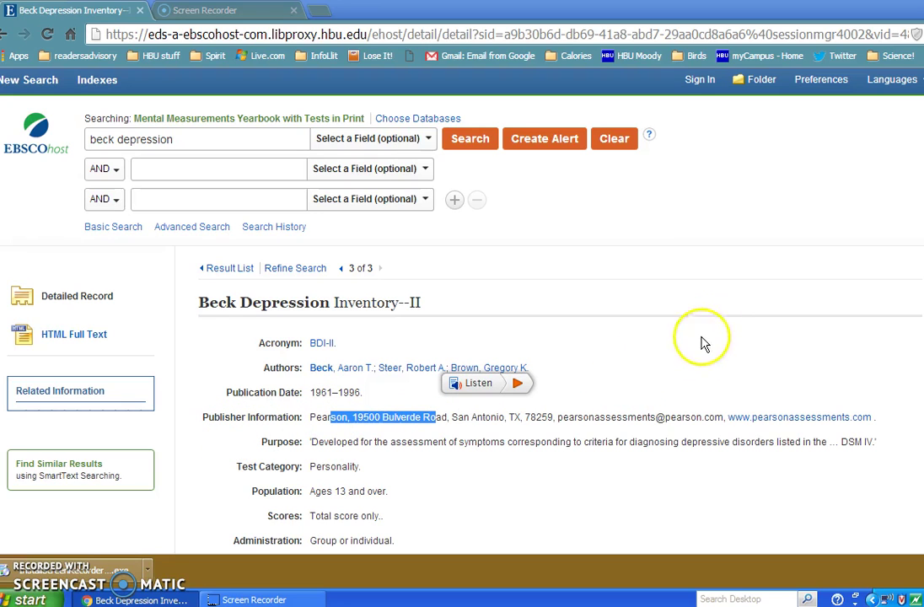
{"action": "left_click", "coordinate": [761, 218]}
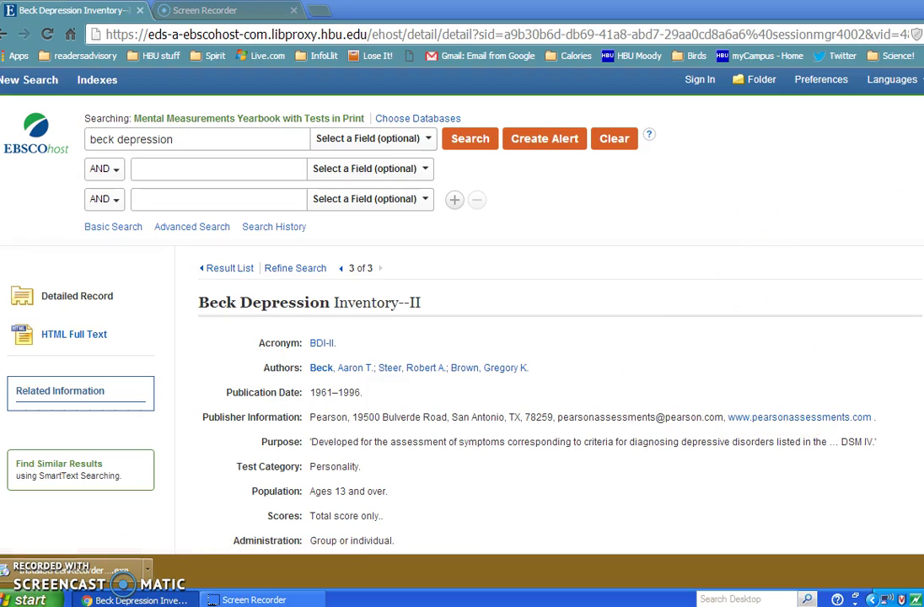
Step: Scroll through the record fields, including authors, price data and the yearbook reference
{"action": "scroll", "coordinate": [462, 320], "scroll_direction": "down", "scroll_amount": 1}
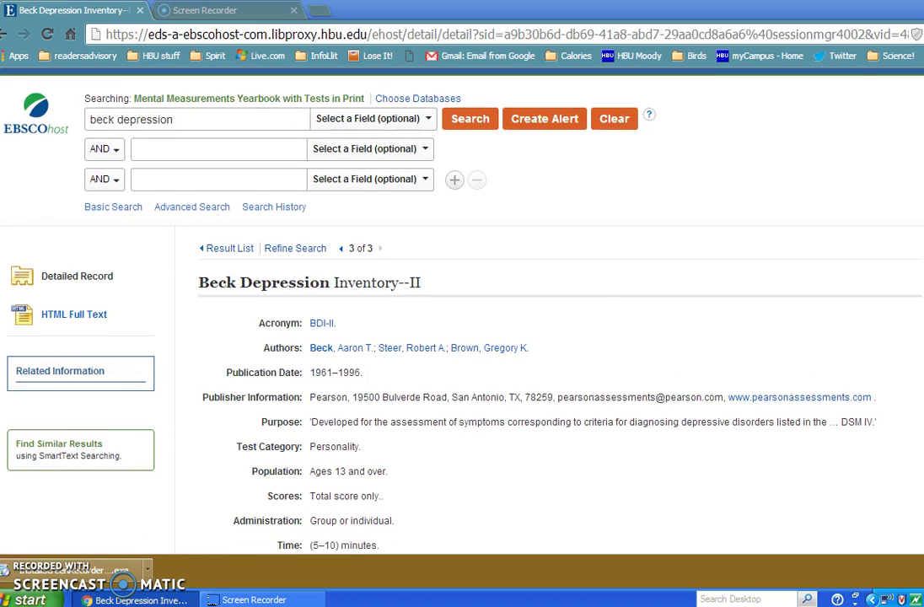
{"action": "scroll", "coordinate": [462, 321], "scroll_direction": "down", "scroll_amount": 2}
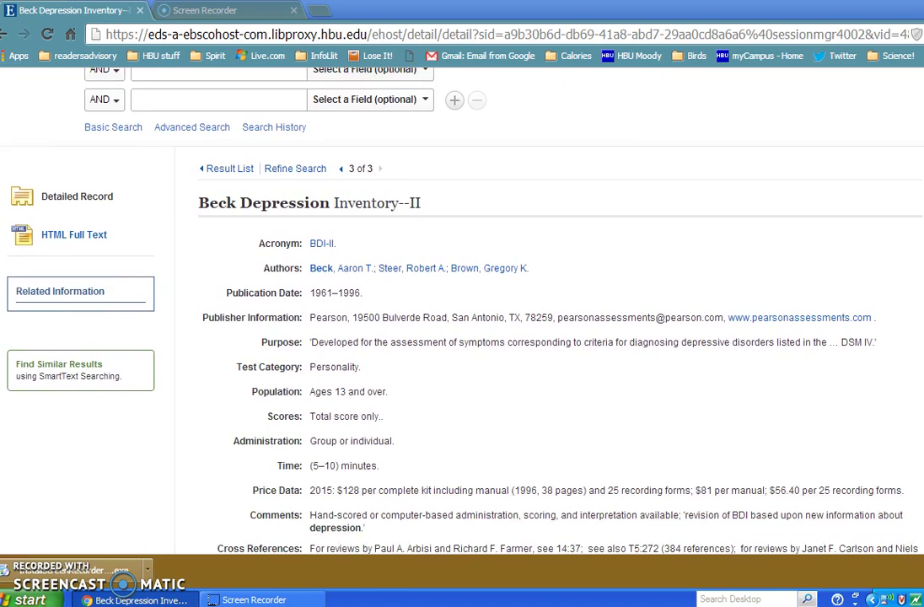
{"action": "scroll", "coordinate": [462, 320], "scroll_direction": "down", "scroll_amount": 1}
{"action": "scroll", "coordinate": [462, 320], "scroll_direction": "down", "scroll_amount": 2}
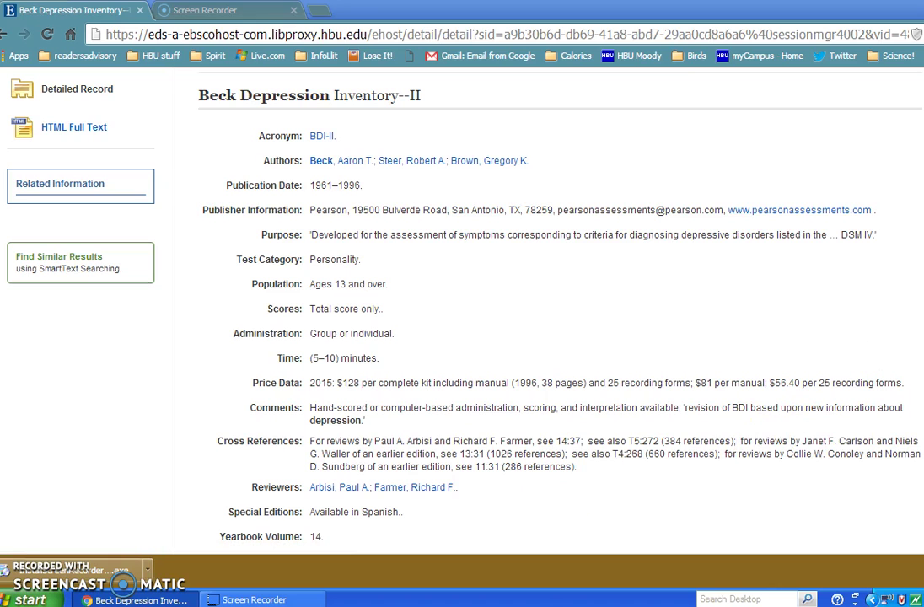
{"action": "scroll", "coordinate": [548, 312], "scroll_direction": "down", "scroll_amount": 3}
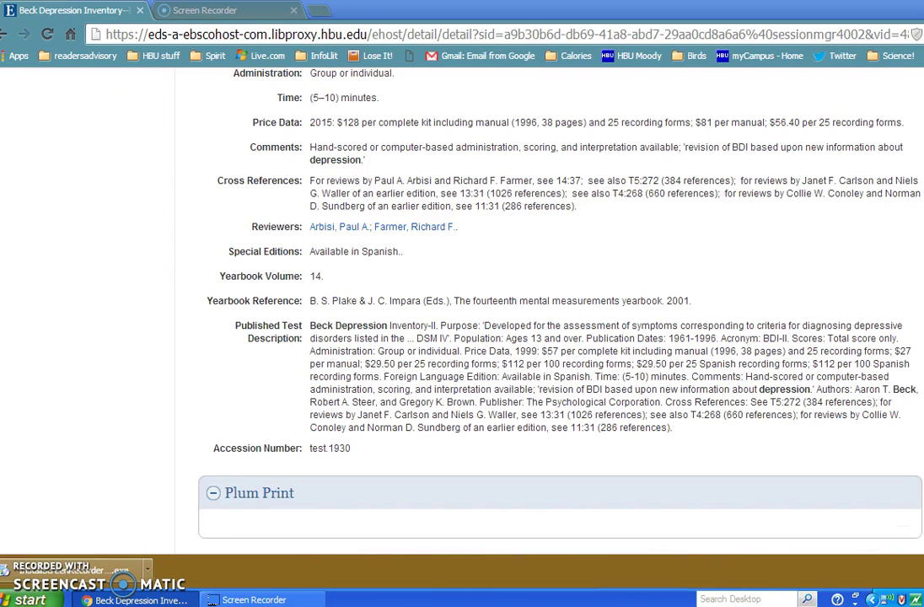
{"action": "scroll", "coordinate": [547, 311], "scroll_direction": "up", "scroll_amount": 1}
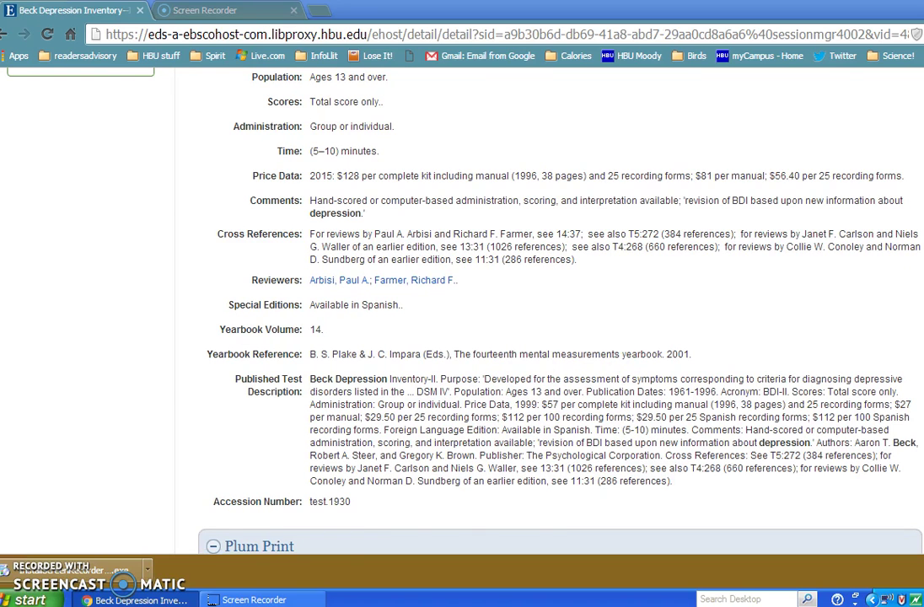
{"action": "scroll", "coordinate": [548, 312], "scroll_direction": "up", "scroll_amount": 4}
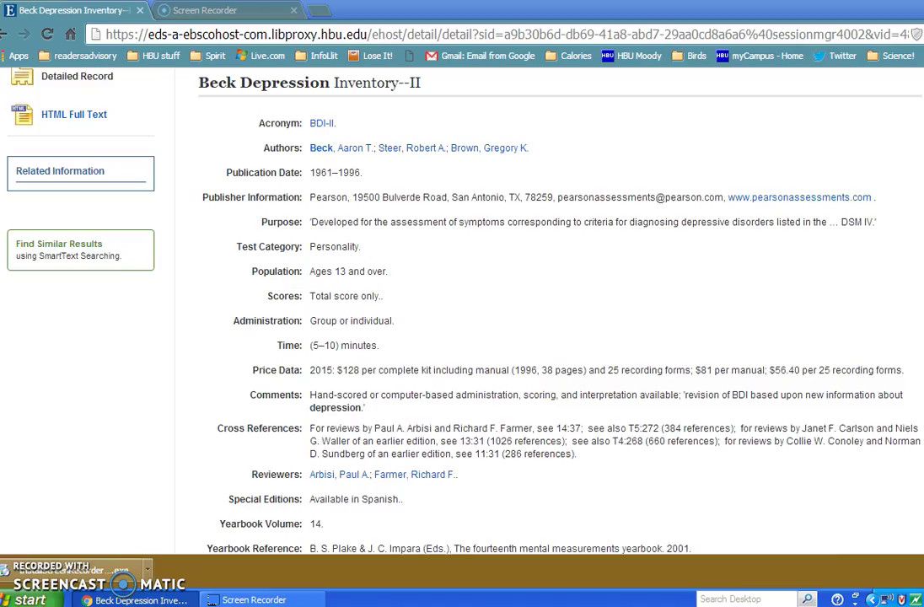
{"action": "scroll", "coordinate": [548, 311], "scroll_direction": "down", "scroll_amount": 15}
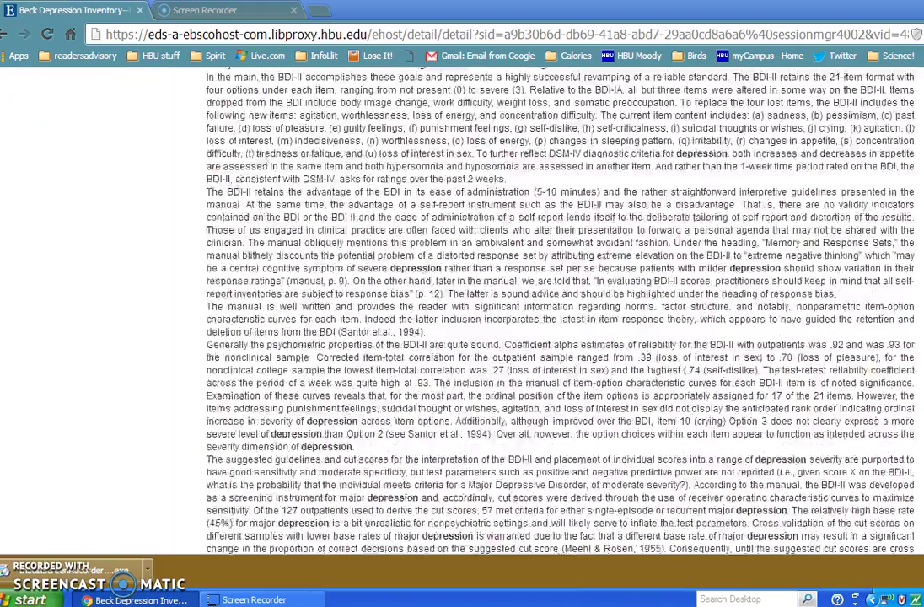
{"action": "scroll", "coordinate": [548, 311], "scroll_direction": "down", "scroll_amount": 20}
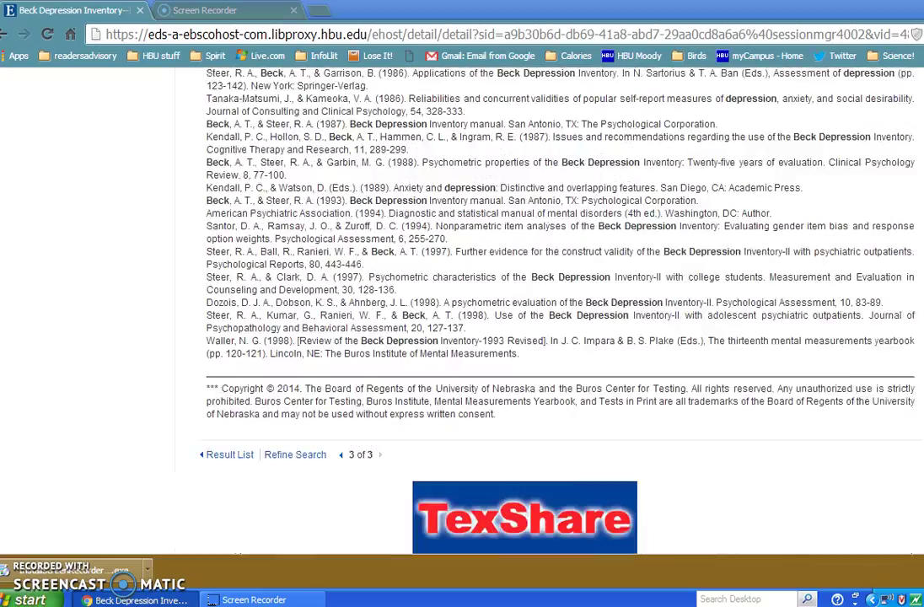
{"action": "scroll", "coordinate": [547, 312], "scroll_direction": "up", "scroll_amount": 20}
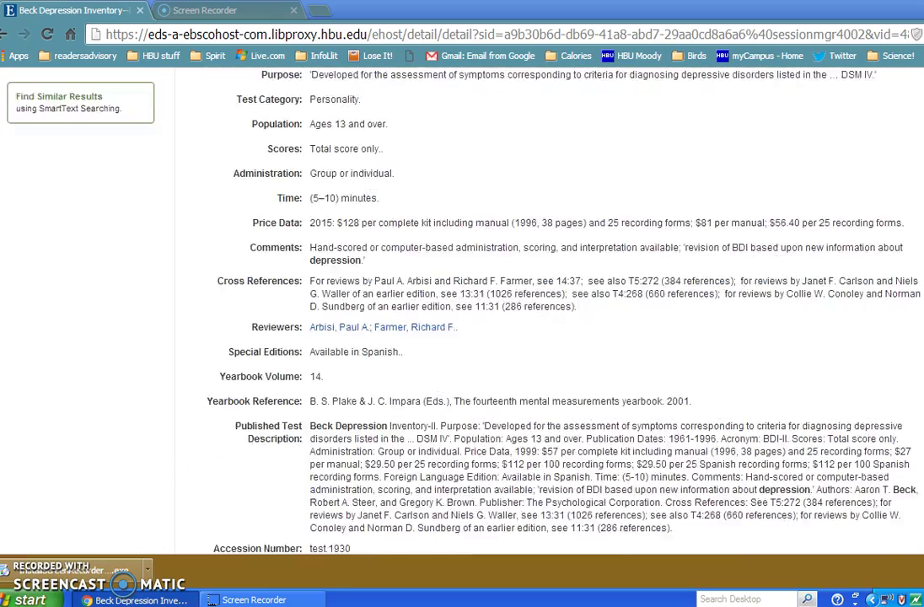
{"action": "scroll", "coordinate": [548, 312], "scroll_direction": "up", "scroll_amount": 5}
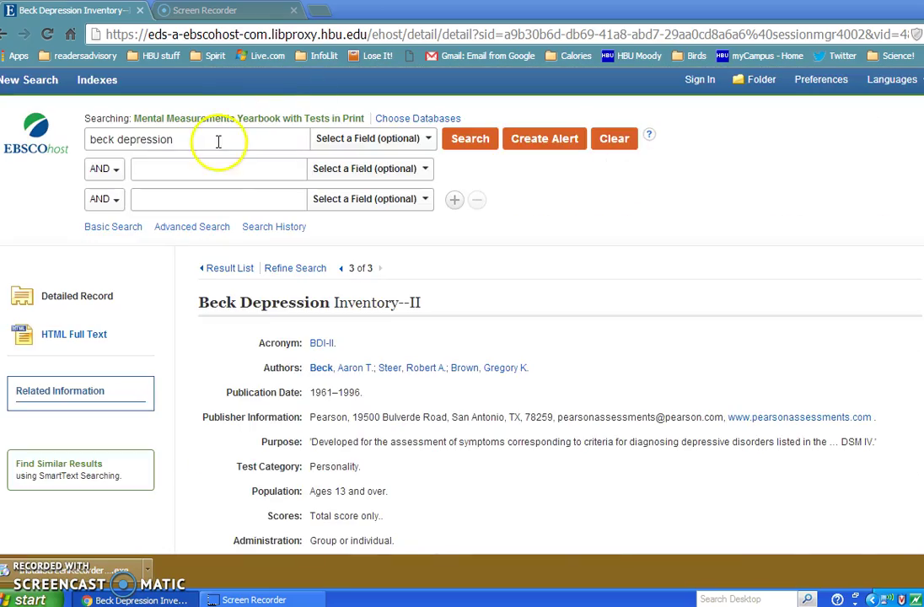
Step: Delete 'beck depression' from the search box and bring up the Select a Field list for the new search
{"action": "left_click", "coordinate": [184, 136]}
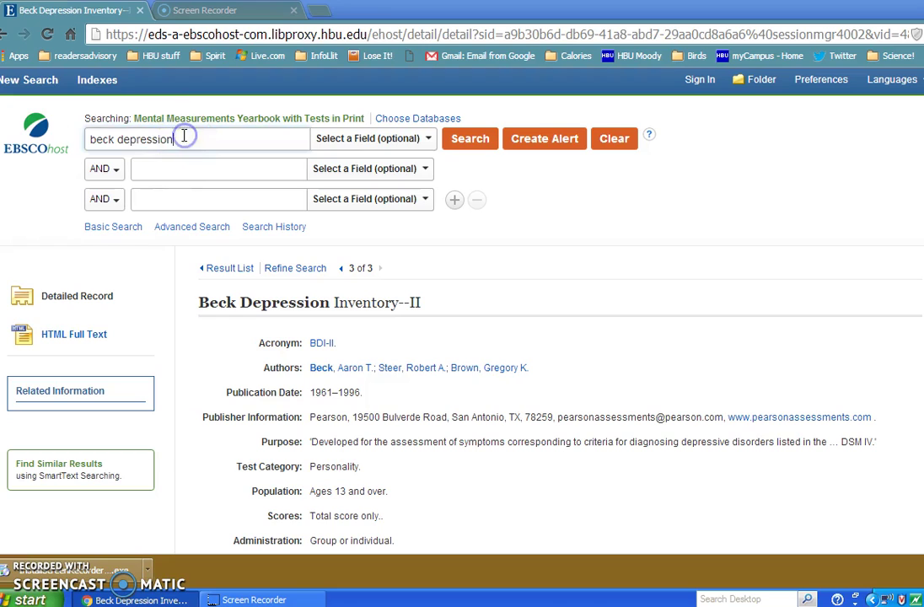
{"action": "left_click_drag", "start_coordinate": [183, 136], "coordinate": [88, 139]}
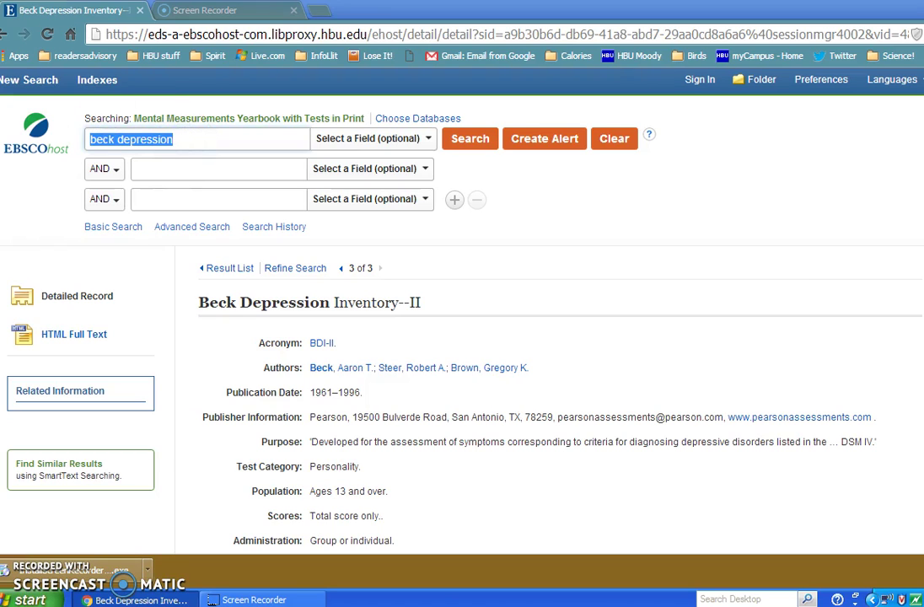
{"action": "key", "text": "BackSpace"}
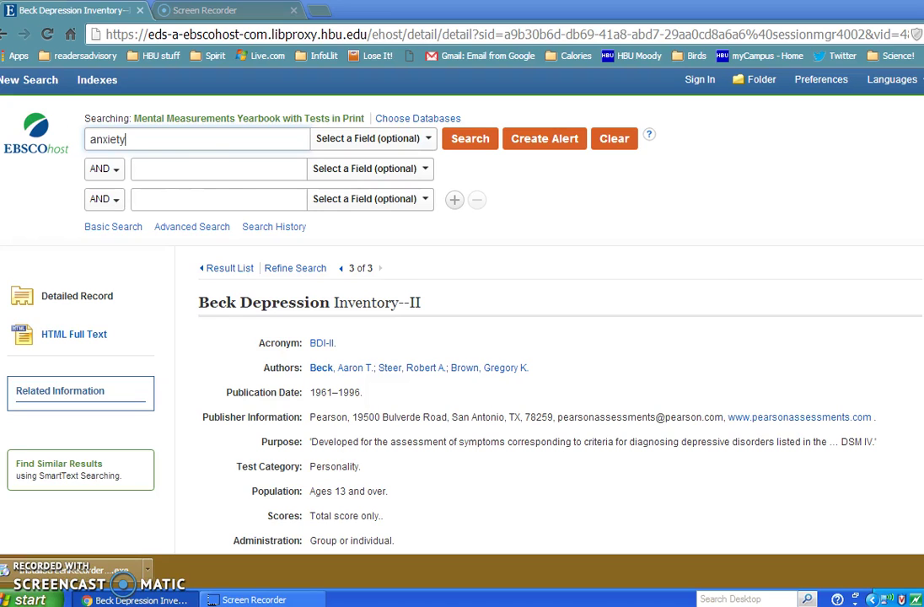
{"action": "left_click", "coordinate": [429, 140]}
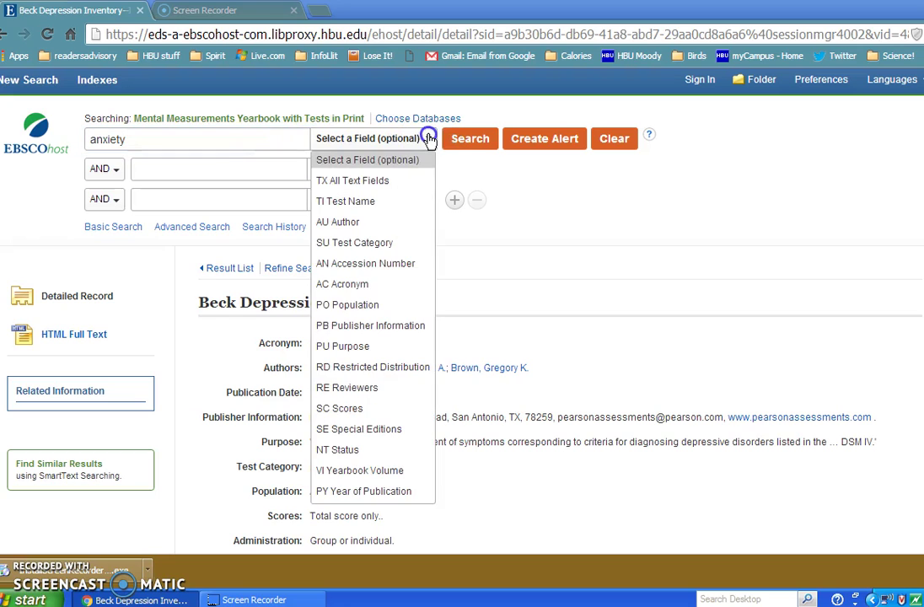
Step: Search anxiety in the SC Scores field, returning 163 tests led by Multidimensional Anxiety Scale for Children
{"action": "left_click", "coordinate": [338, 410]}
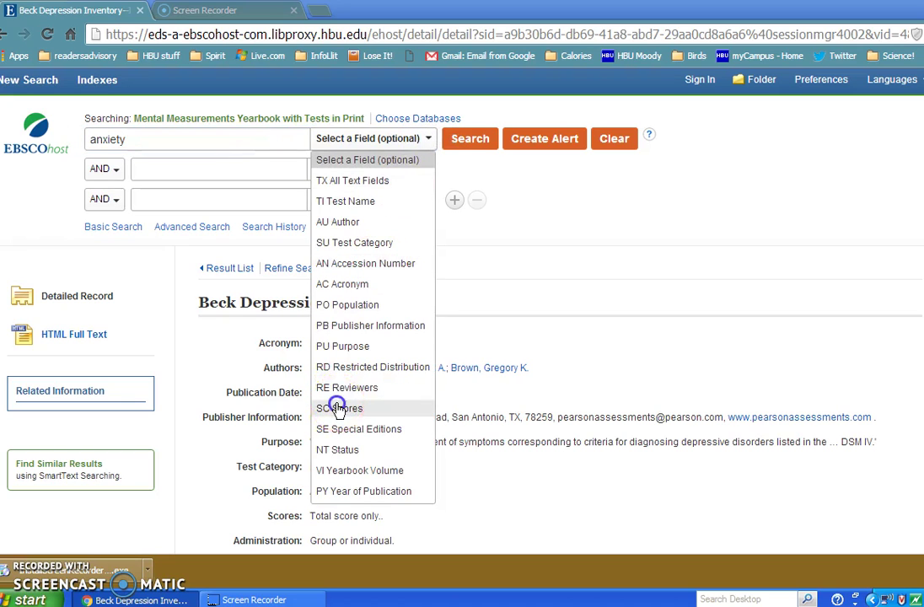
{"action": "left_click", "coordinate": [473, 140]}
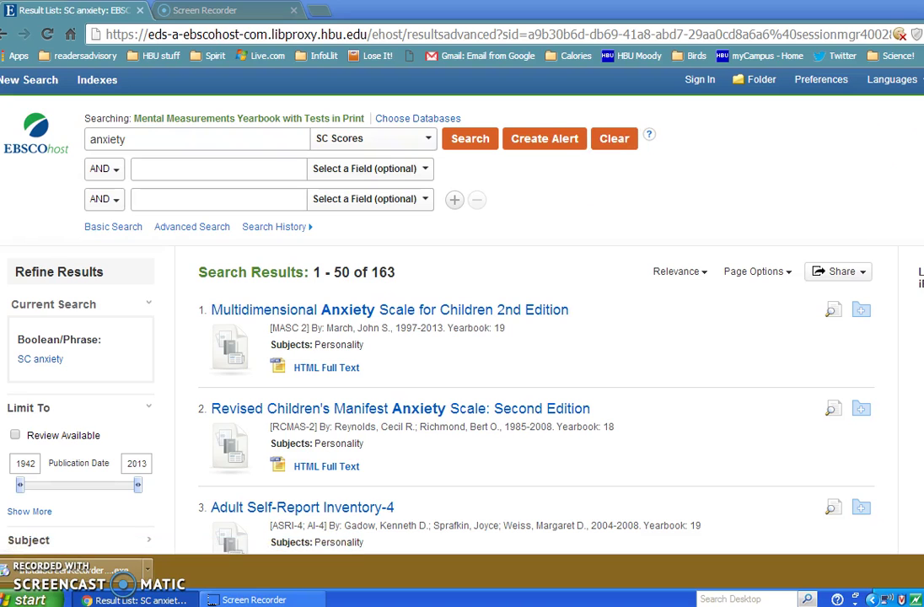
{"action": "scroll", "coordinate": [462, 337], "scroll_direction": "down", "scroll_amount": 3}
{"action": "scroll", "coordinate": [462, 337], "scroll_direction": "up", "scroll_amount": 3}
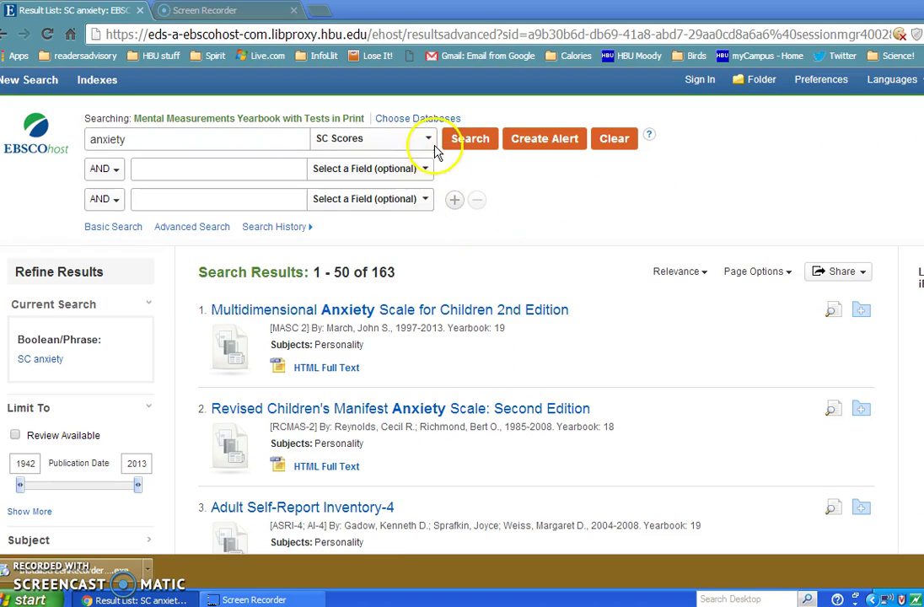
Step: Rerun the anxiety search in the PU Purpose field, narrowing the results to 30 tests
{"action": "left_click", "coordinate": [427, 141]}
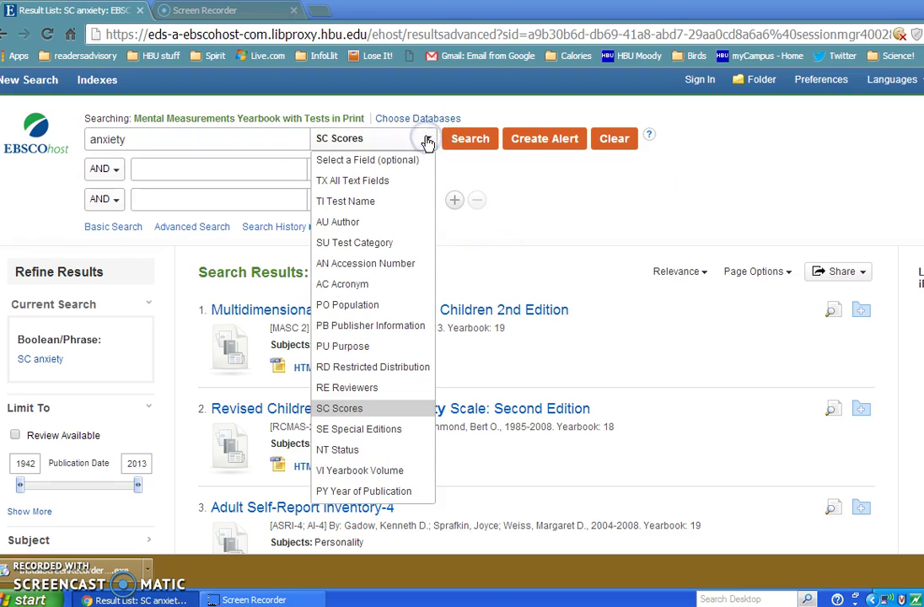
{"action": "left_click", "coordinate": [427, 142]}
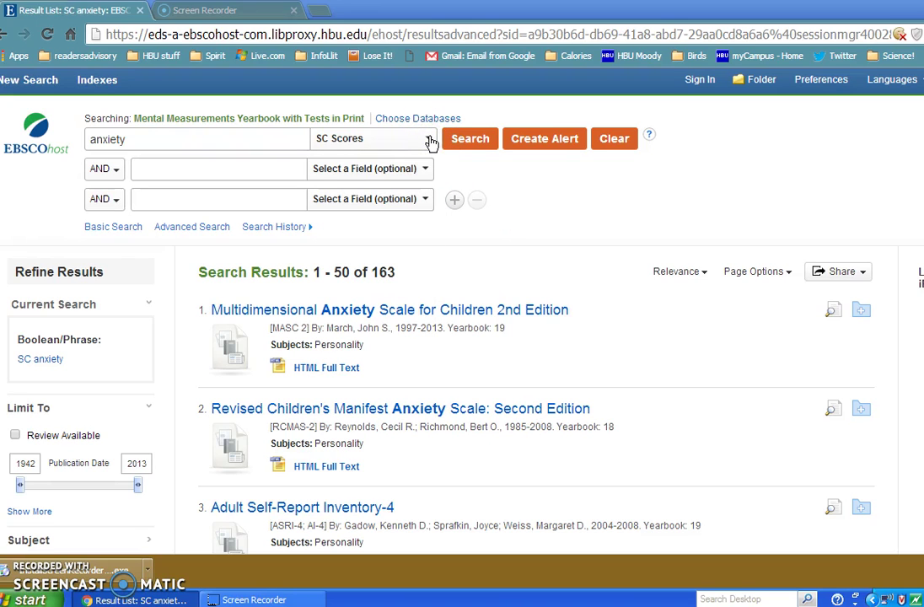
{"action": "left_click", "coordinate": [429, 140]}
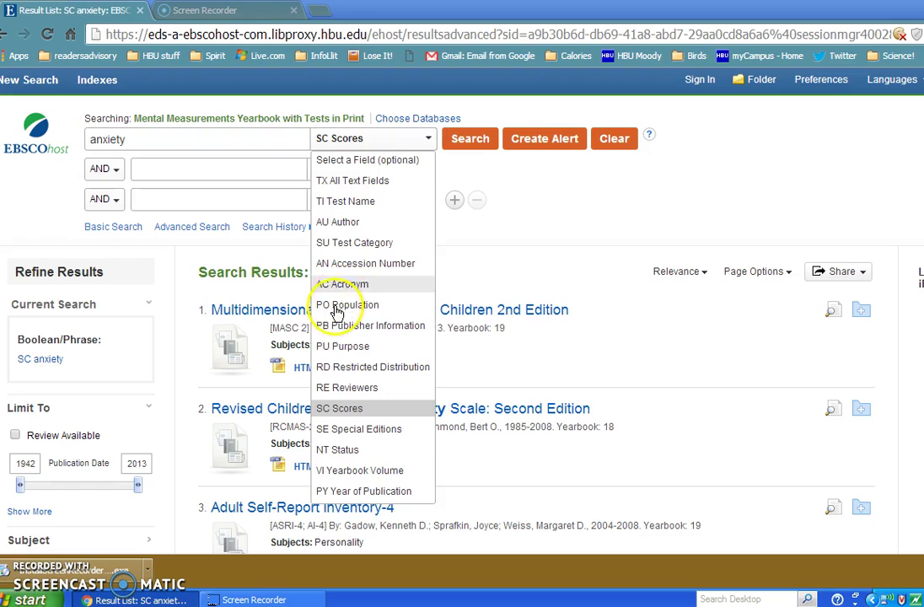
{"action": "double_click", "coordinate": [342, 345]}
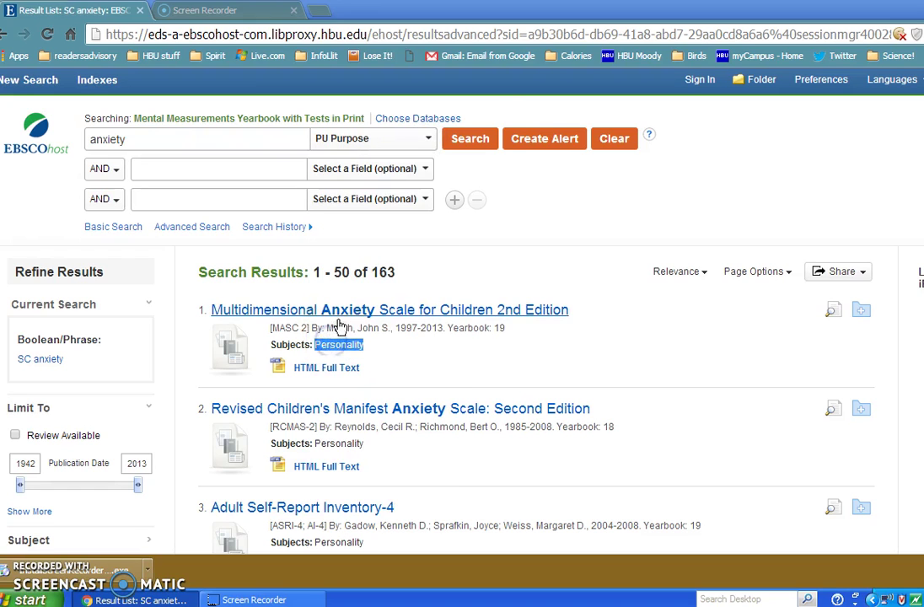
{"action": "left_click", "coordinate": [477, 139]}
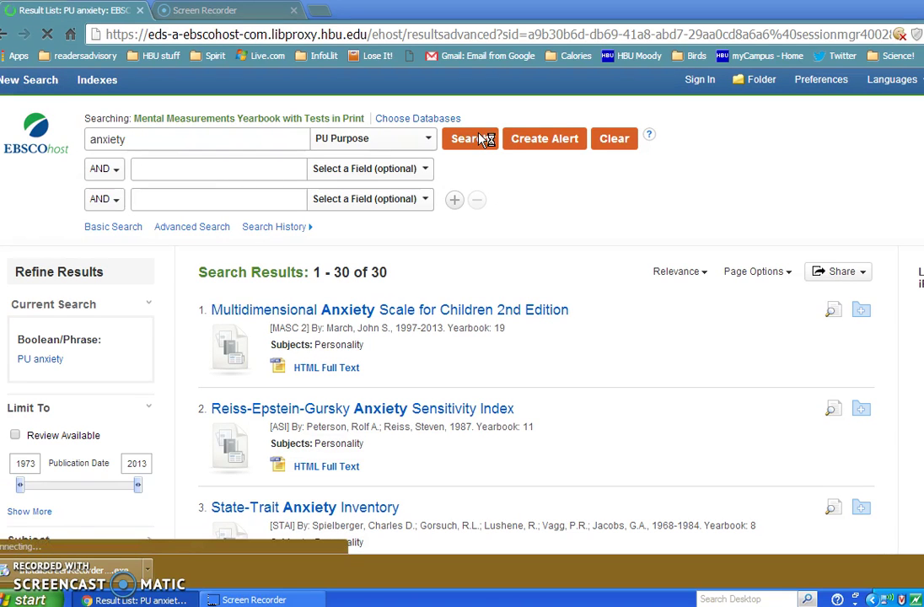
{"action": "left_click", "coordinate": [428, 141]}
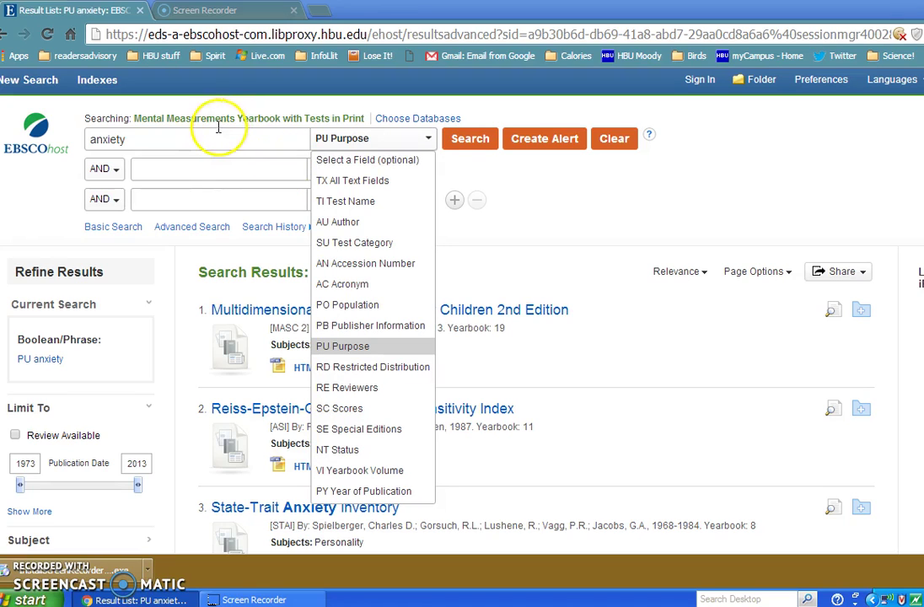
Step: Add results 1 and 2 (Multidimensional Anxiety Scale, Reiss-Epstein-Gursky index) to the folder and view it
{"action": "left_click", "coordinate": [569, 186]}
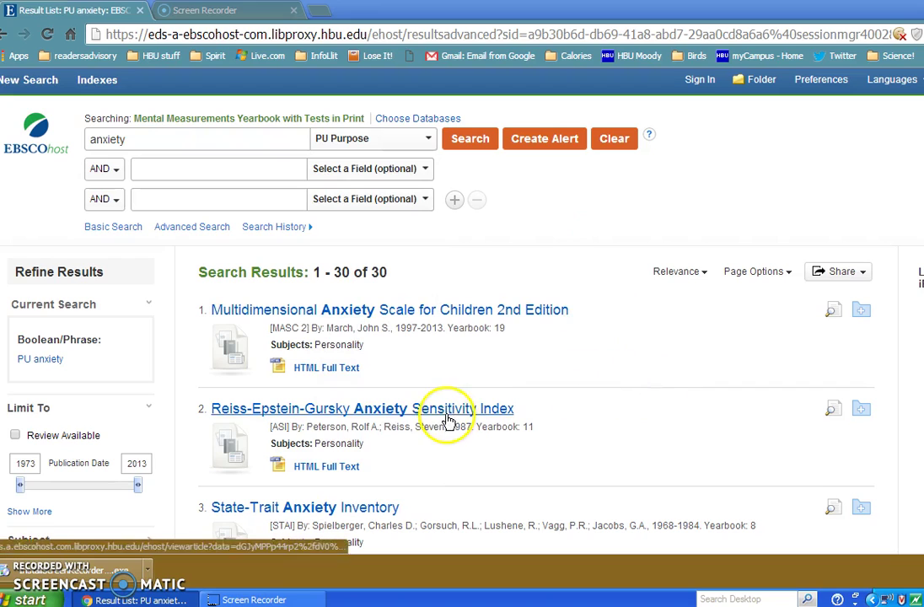
{"action": "left_click", "coordinate": [860, 313]}
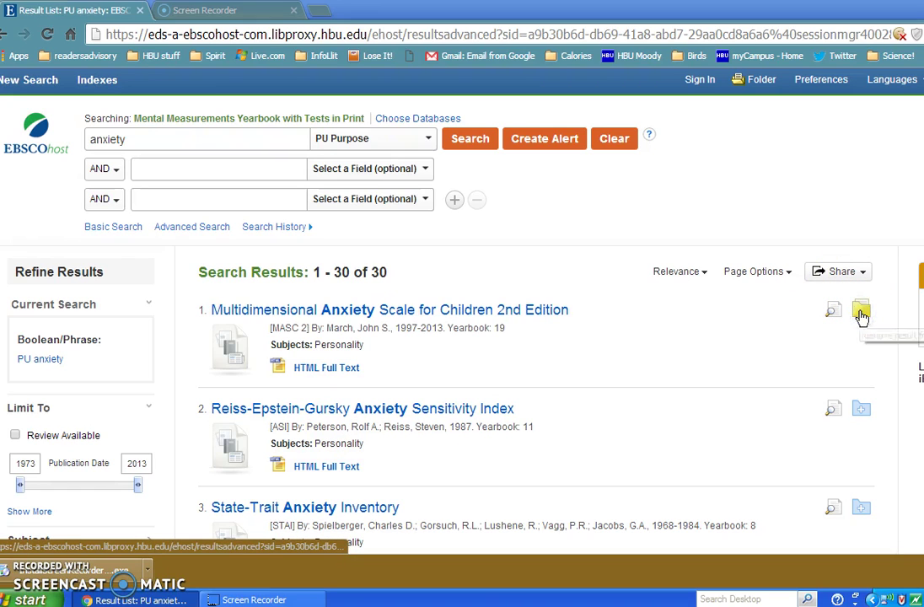
{"action": "left_click", "coordinate": [860, 411]}
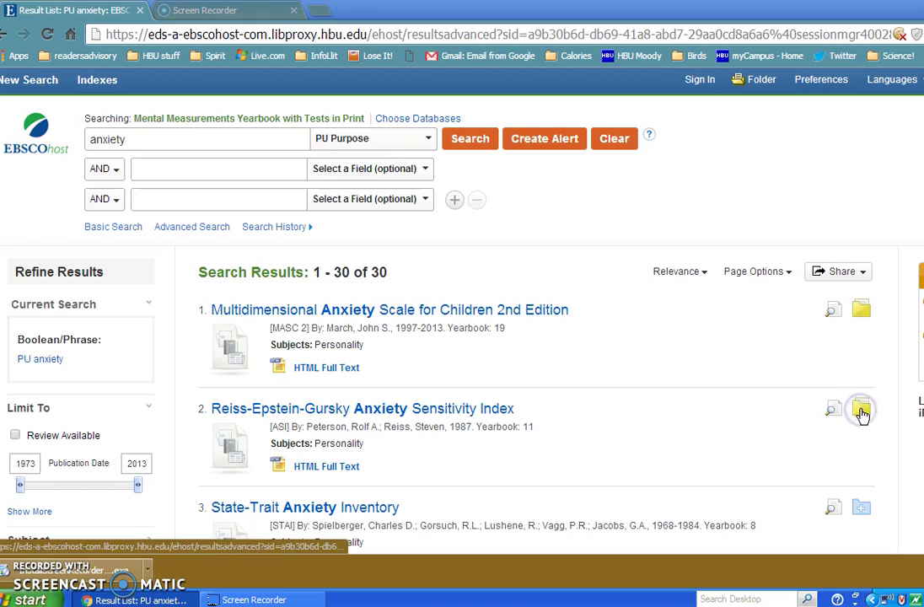
{"action": "left_click", "coordinate": [761, 80]}
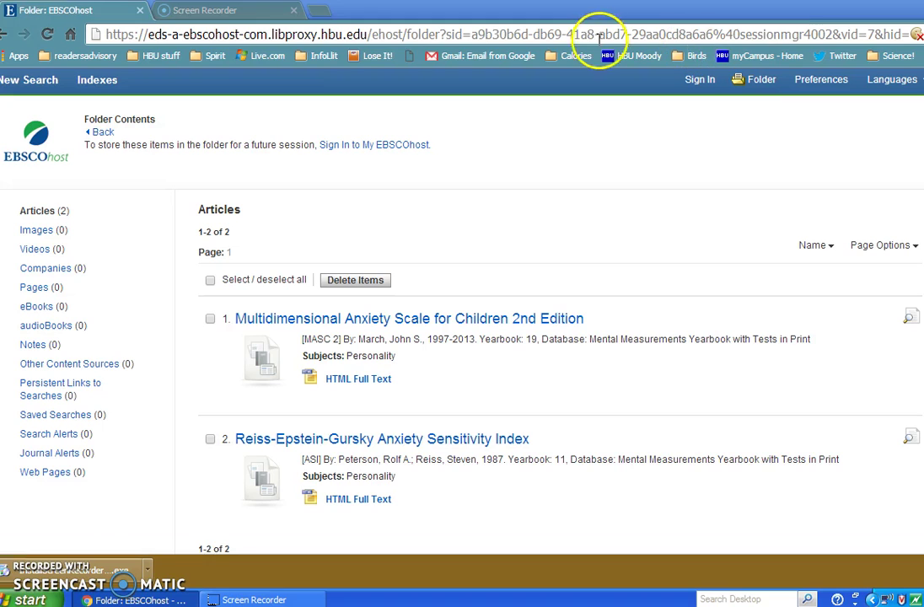
Step: Select both folder tests with Select / deselect all and bring up the E-mail Manager
{"action": "left_click", "coordinate": [211, 281]}
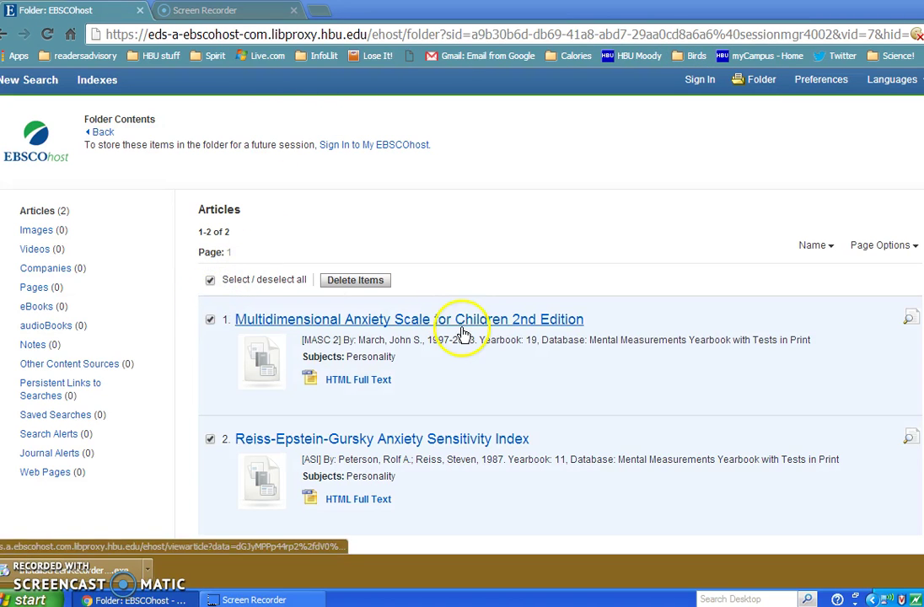
{"action": "double_click", "coordinate": [709, 376]}
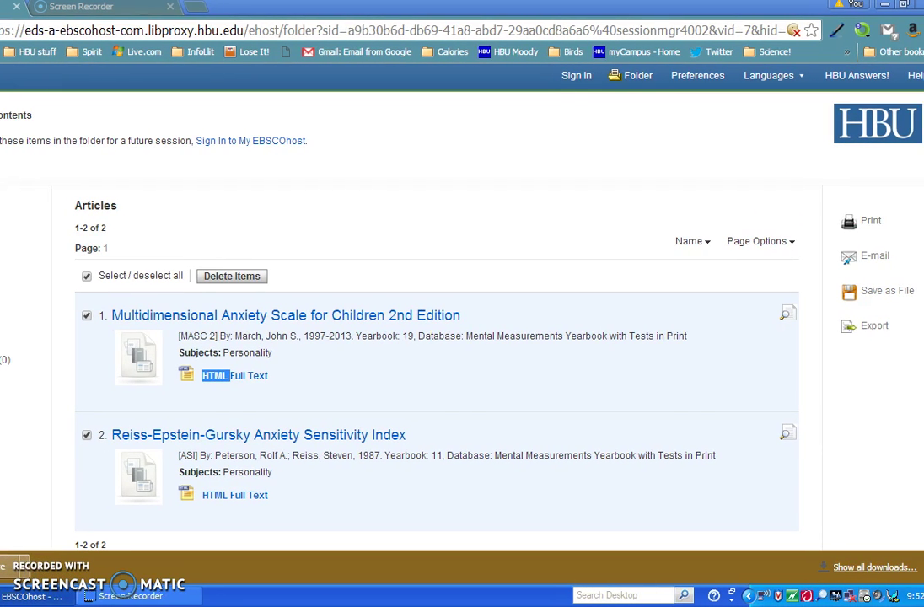
{"action": "left_click", "coordinate": [877, 258]}
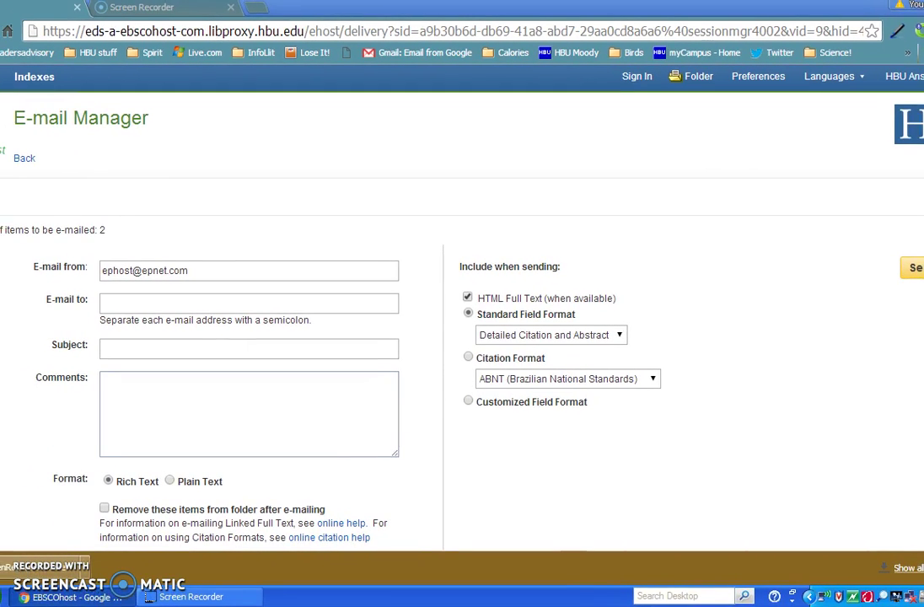
Step: Address the e-mail to the recipient with subject '2 test for anxiety', a review note, and APA citations
{"action": "left_click", "coordinate": [122, 296]}
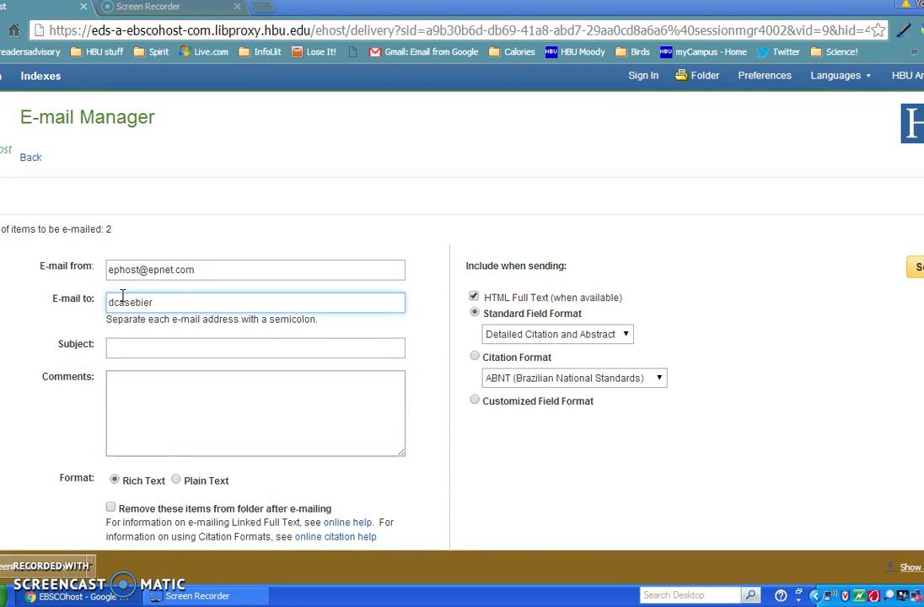
{"action": "left_click", "coordinate": [126, 338]}
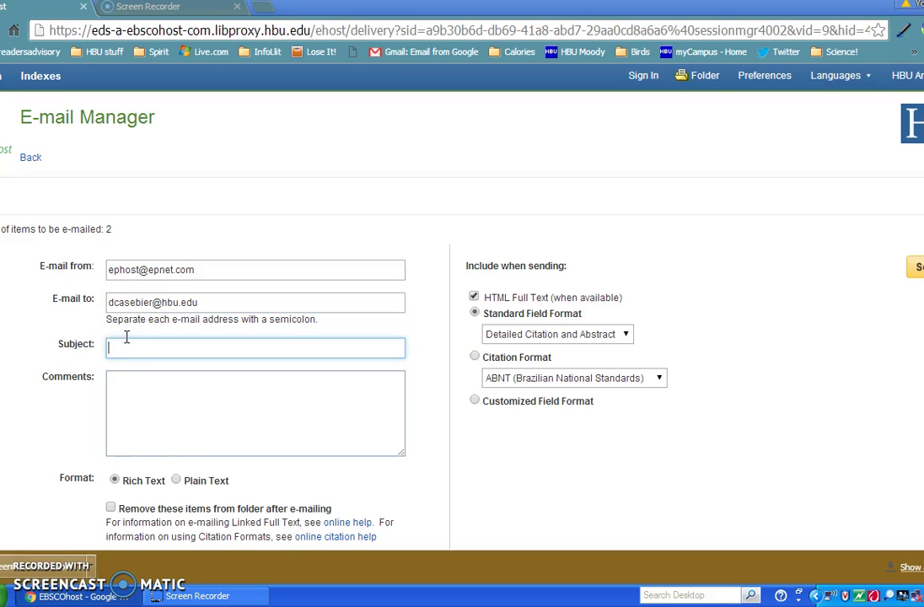
{"action": "type", "text": "2 test for anxiety"}
{"action": "left_click", "coordinate": [150, 407]}
{"action": "type", "text": "see re"}
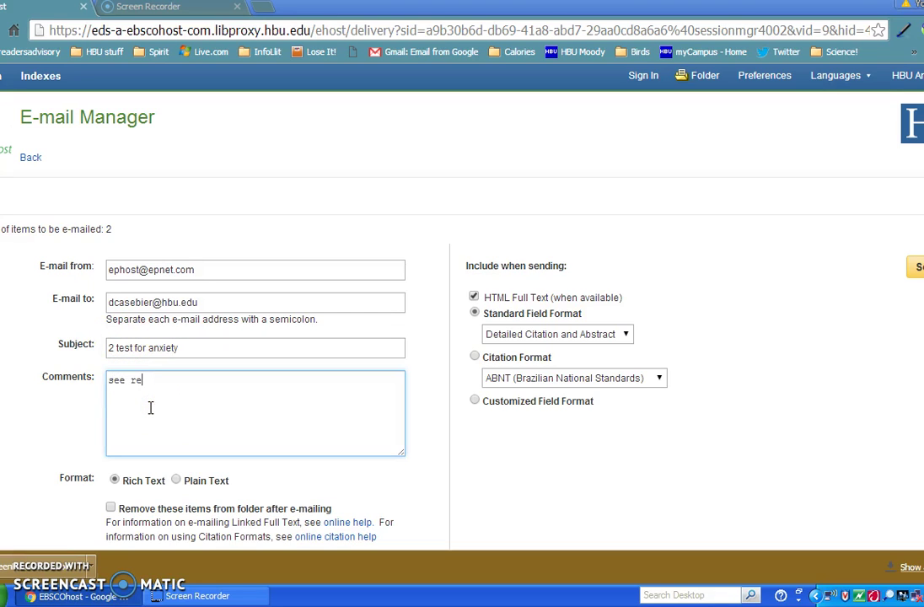
{"action": "type", "text": "views and get data fro"}
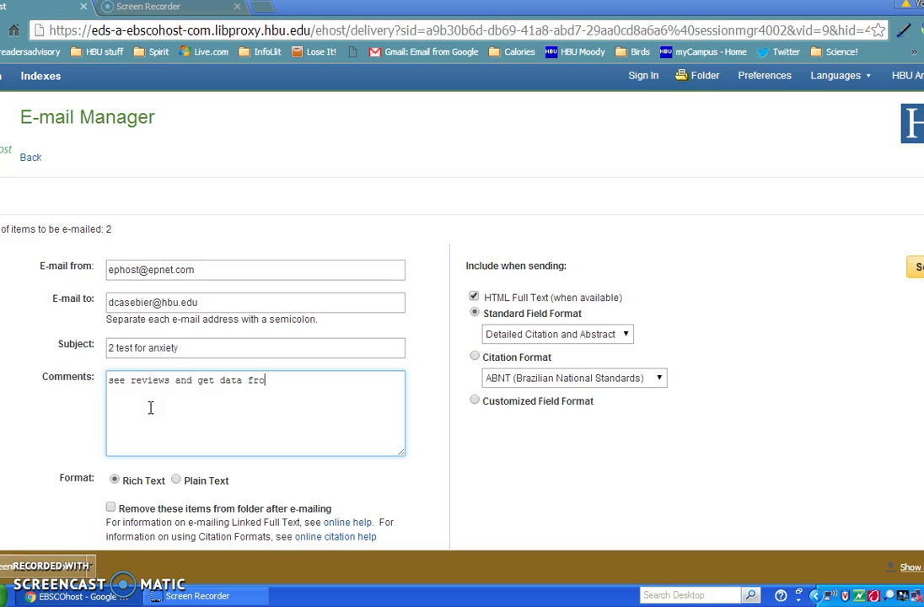
{"action": "type", "text": "m detailed record"}
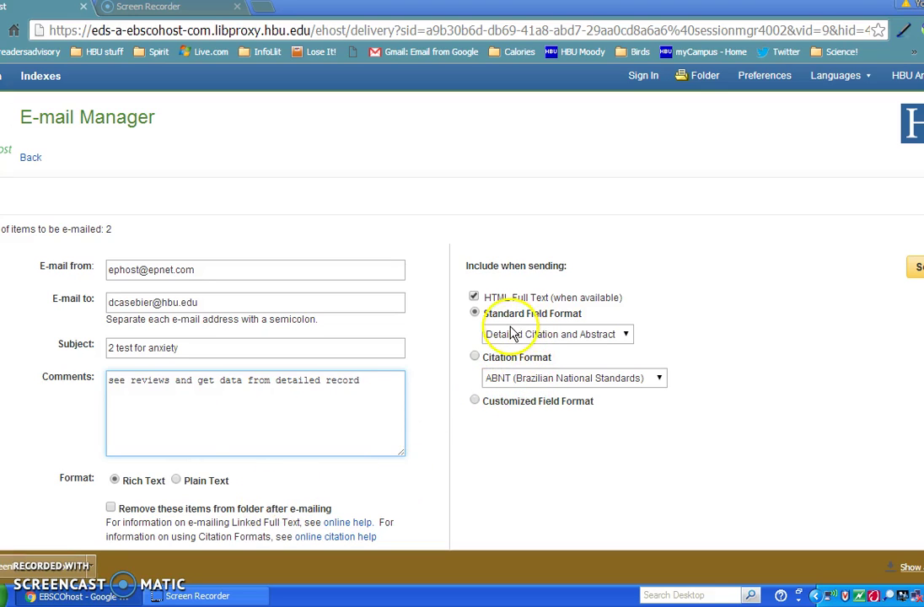
{"action": "left_click", "coordinate": [657, 379]}
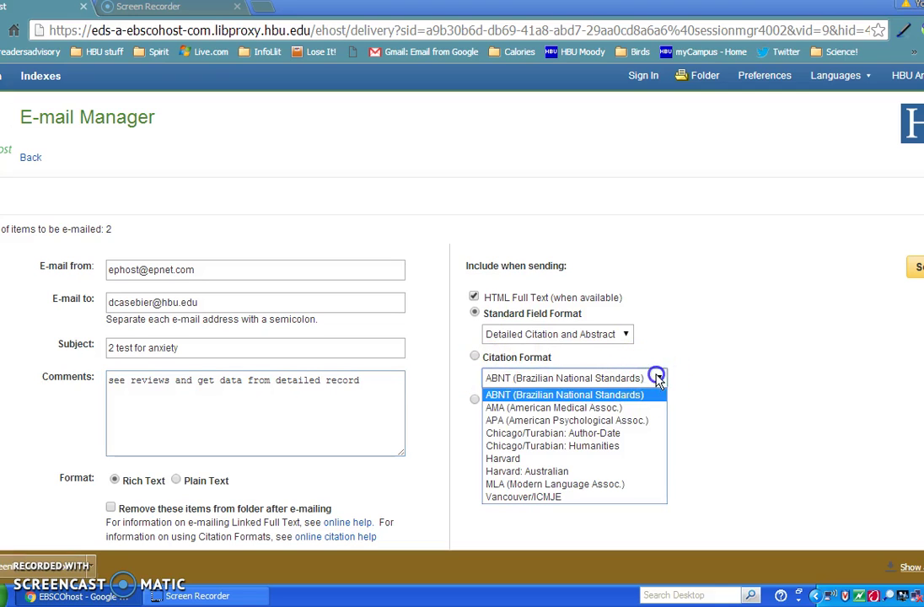
{"action": "left_click", "coordinate": [595, 425]}
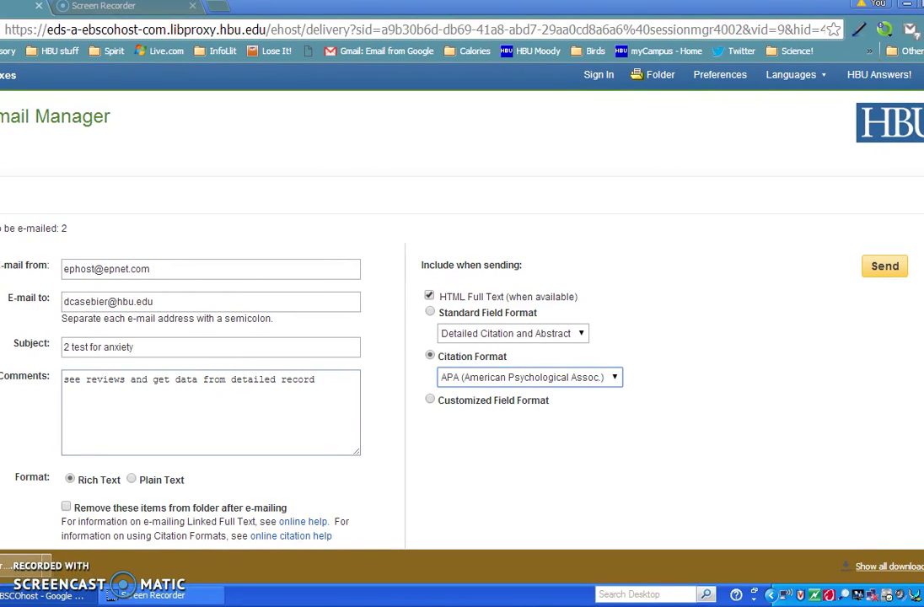
Step: Send the e-mail, confirm it, and go back to the 30-result anxiety list
{"action": "left_click", "coordinate": [887, 267]}
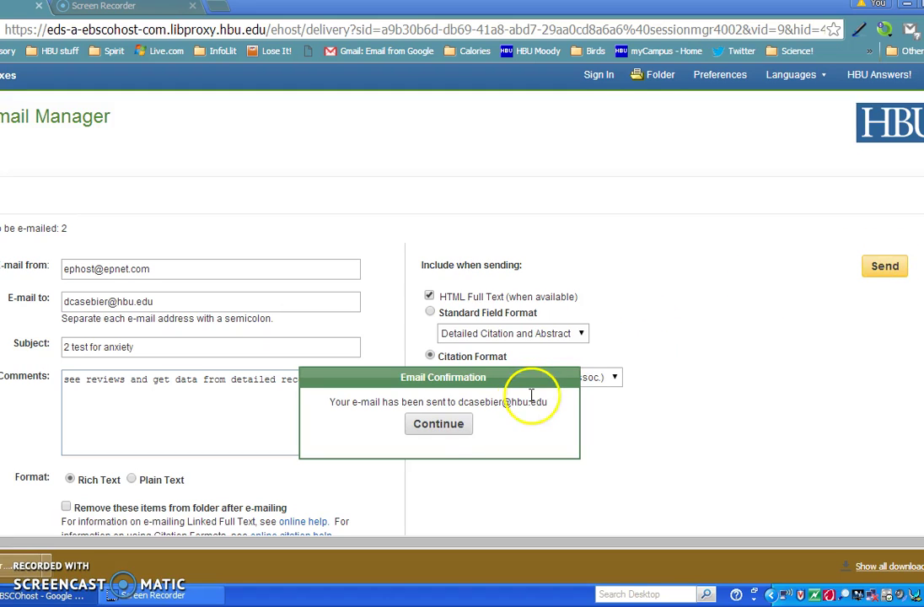
{"action": "left_click", "coordinate": [437, 423]}
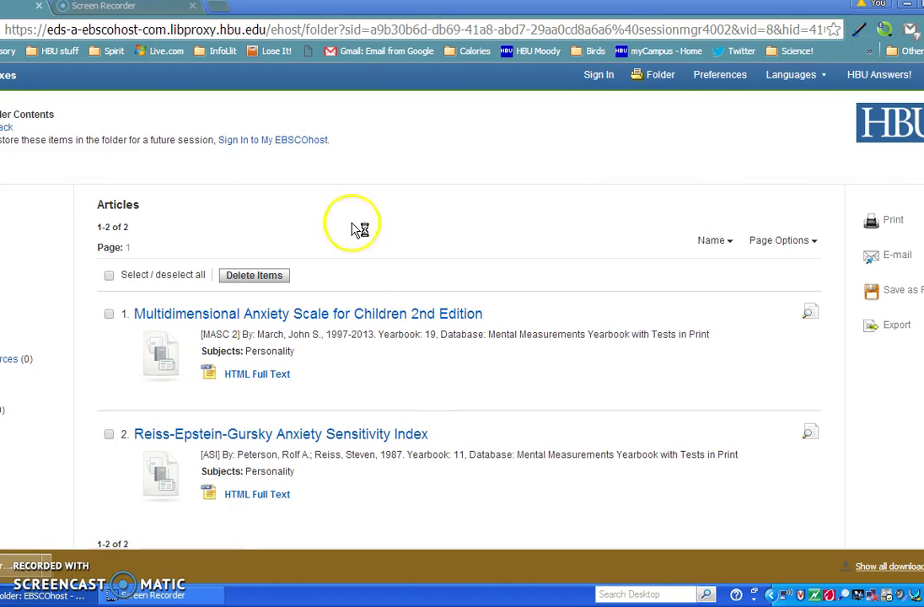
{"action": "left_click", "coordinate": [7, 127]}
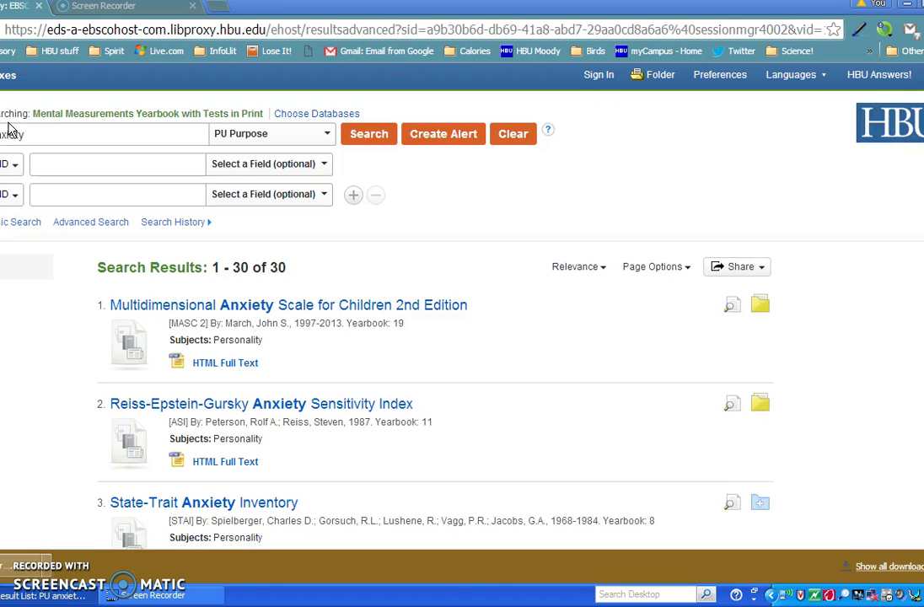
{"action": "left_click", "coordinate": [9, 112]}
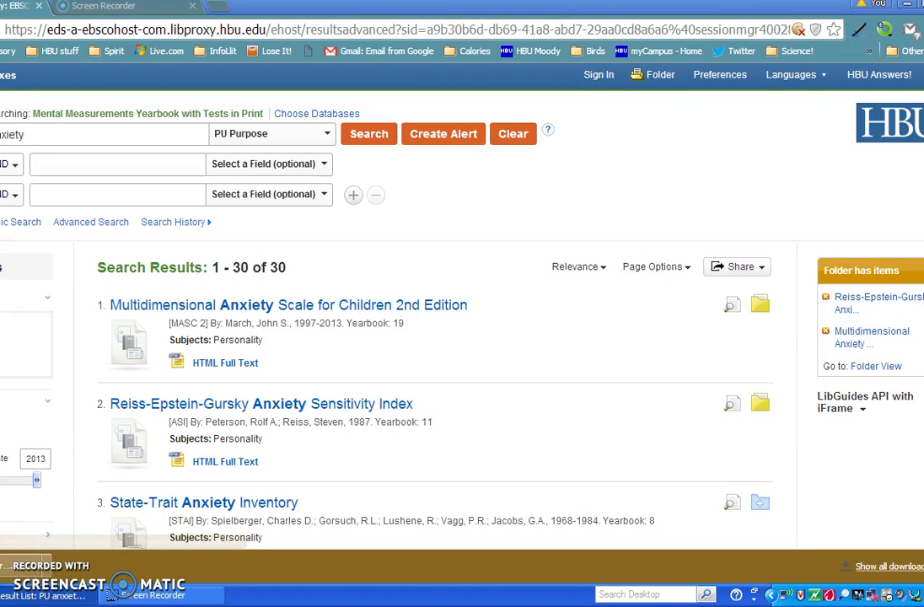